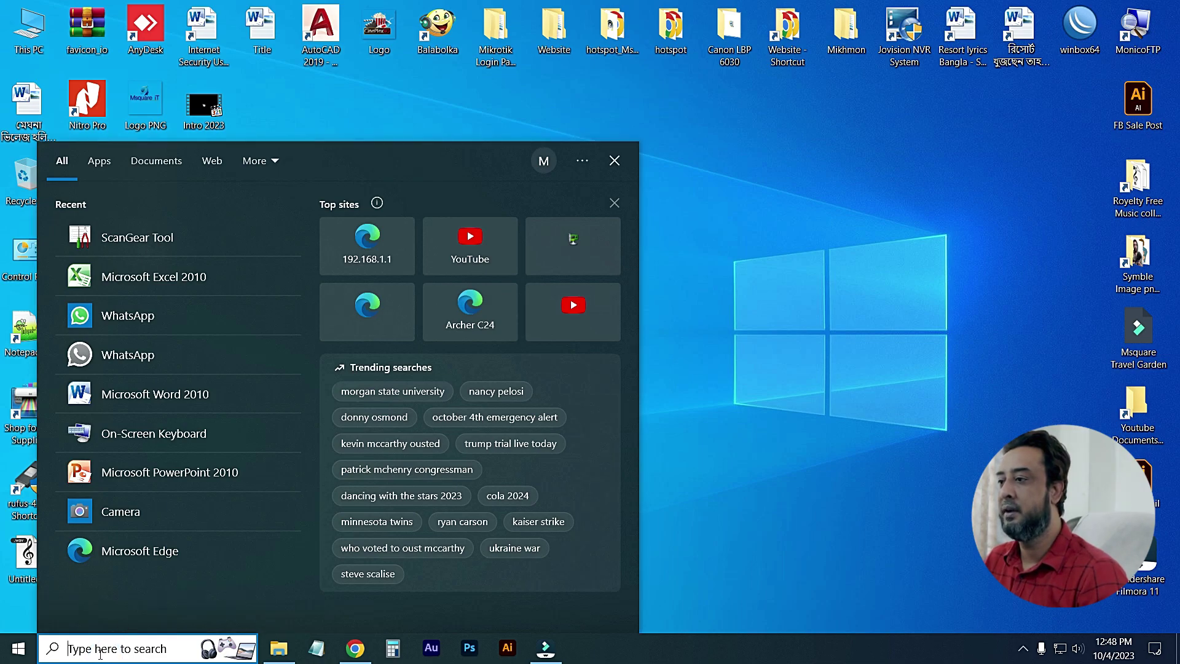
Open Chrome maximized, go to Google, and search 'android studio download for windows 10'
text(google)
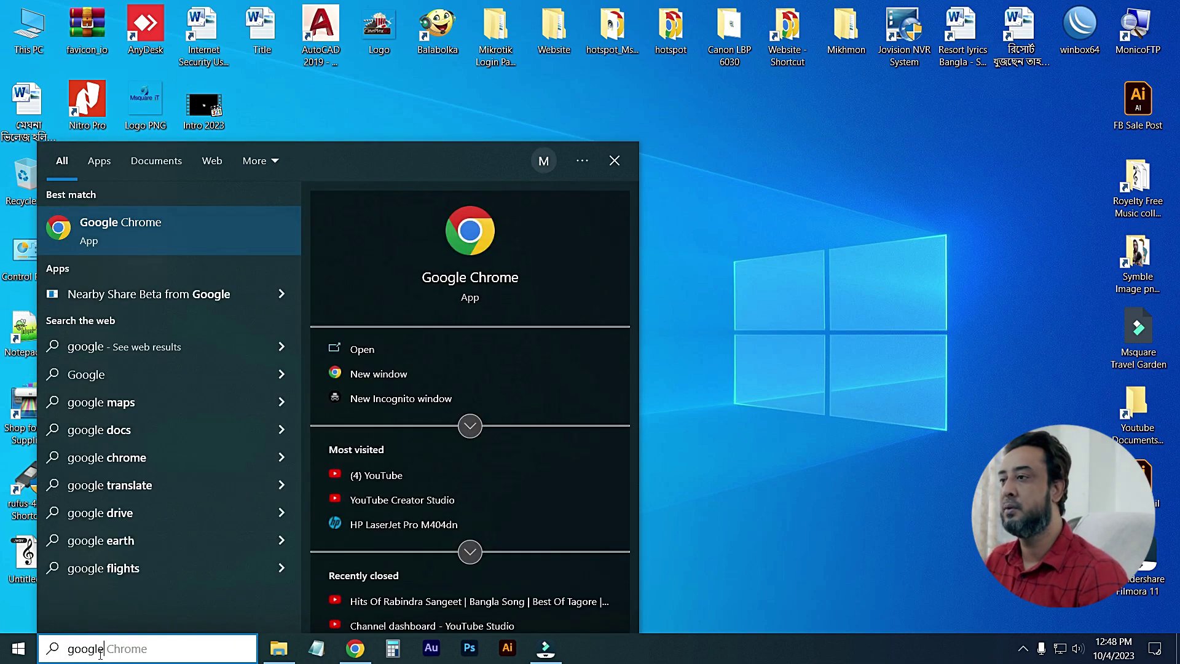
click(130, 226)
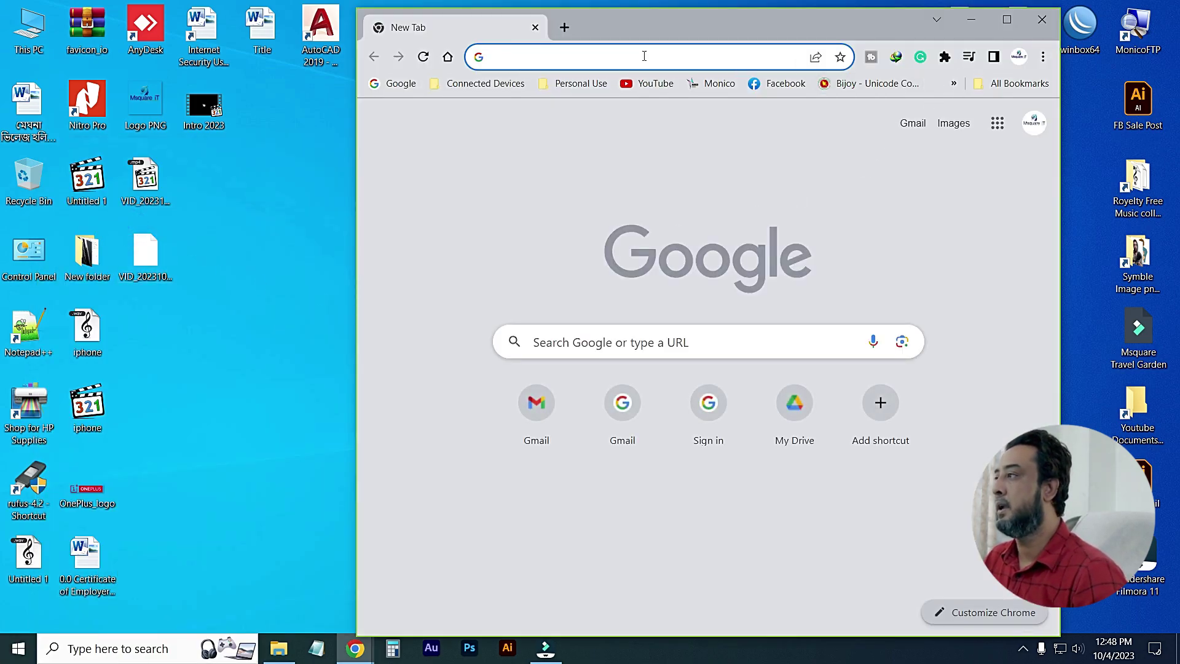
click(1007, 19)
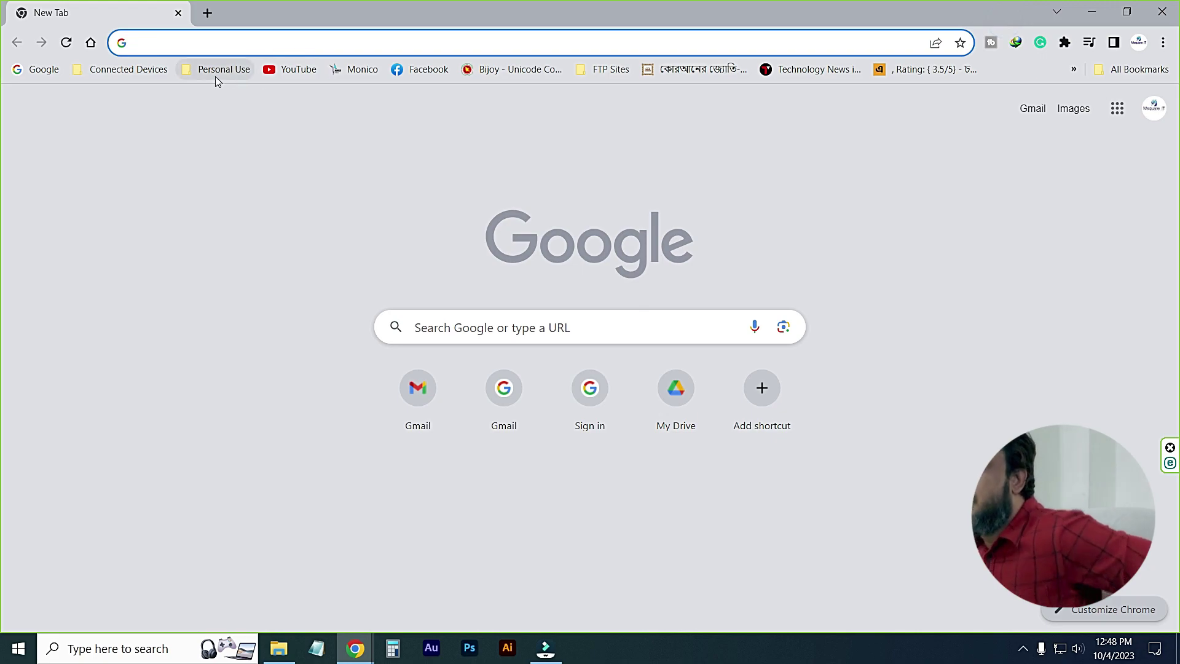
click(41, 69)
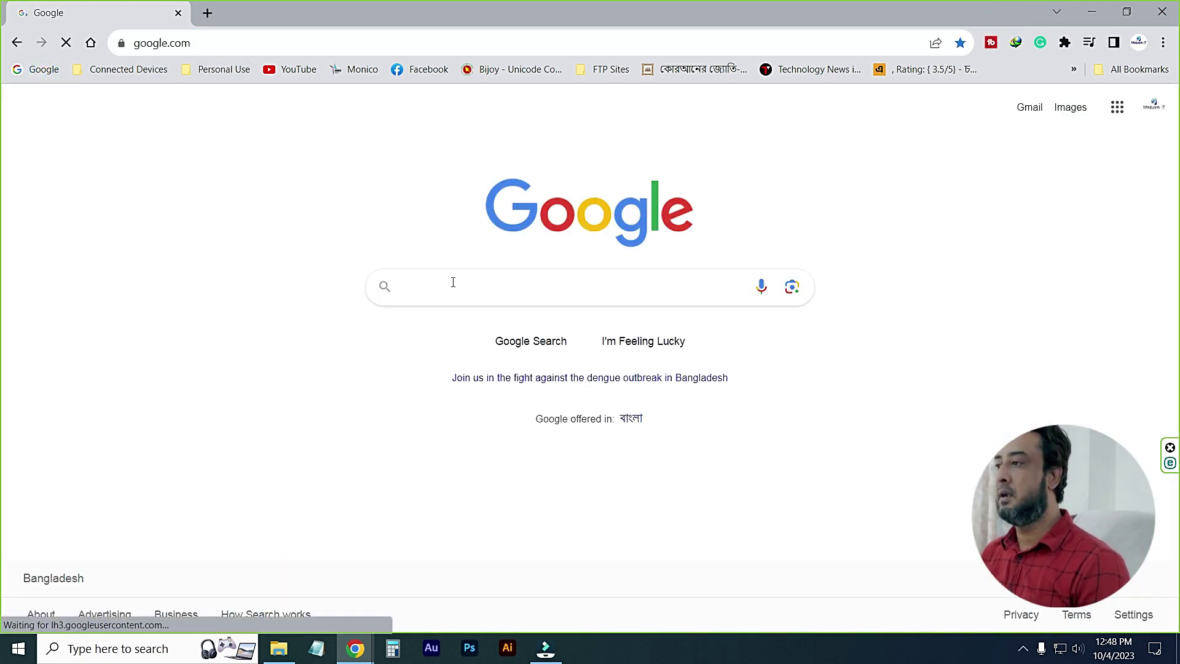
text(andr)
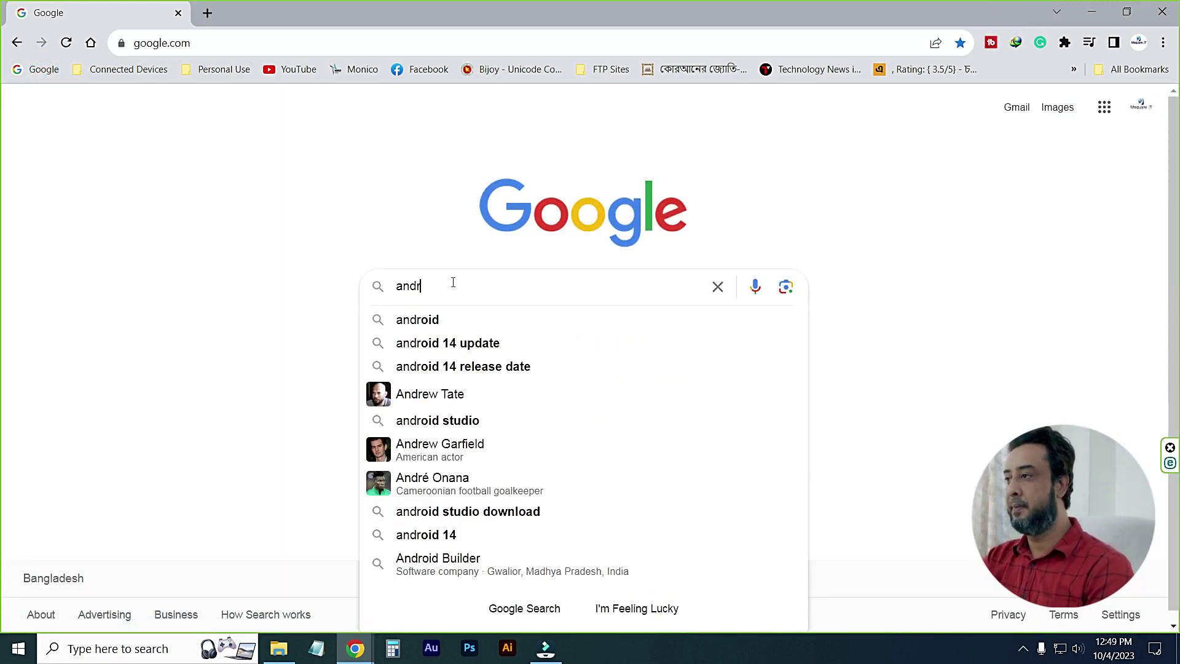
text(oid stu)
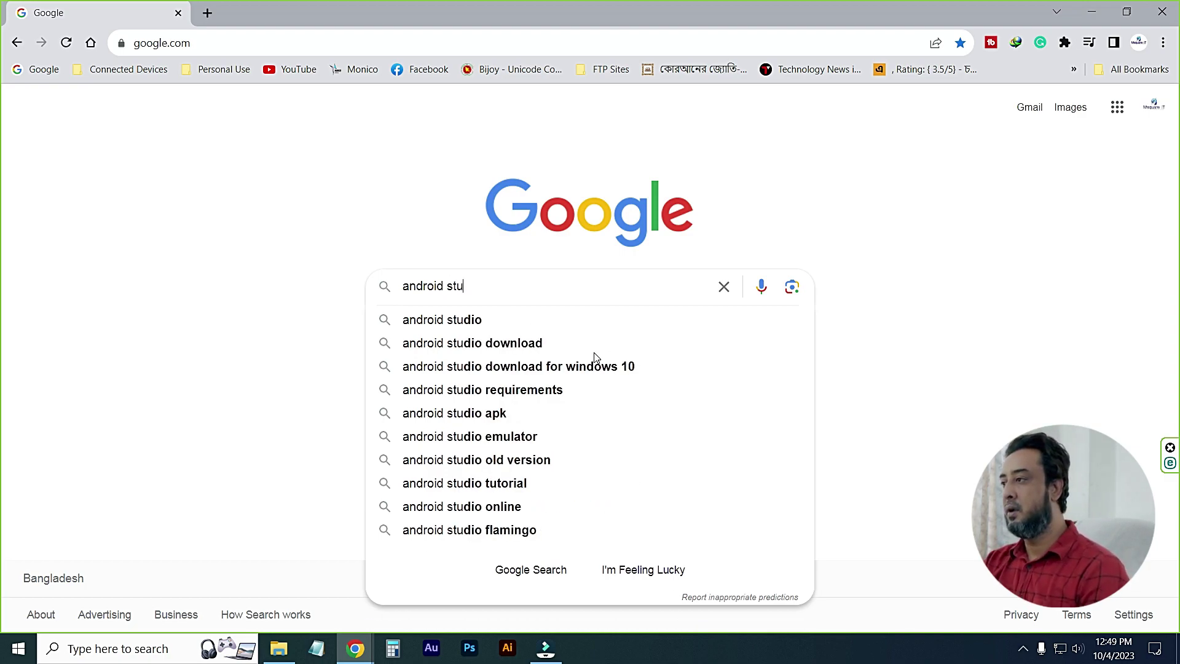
click(501, 372)
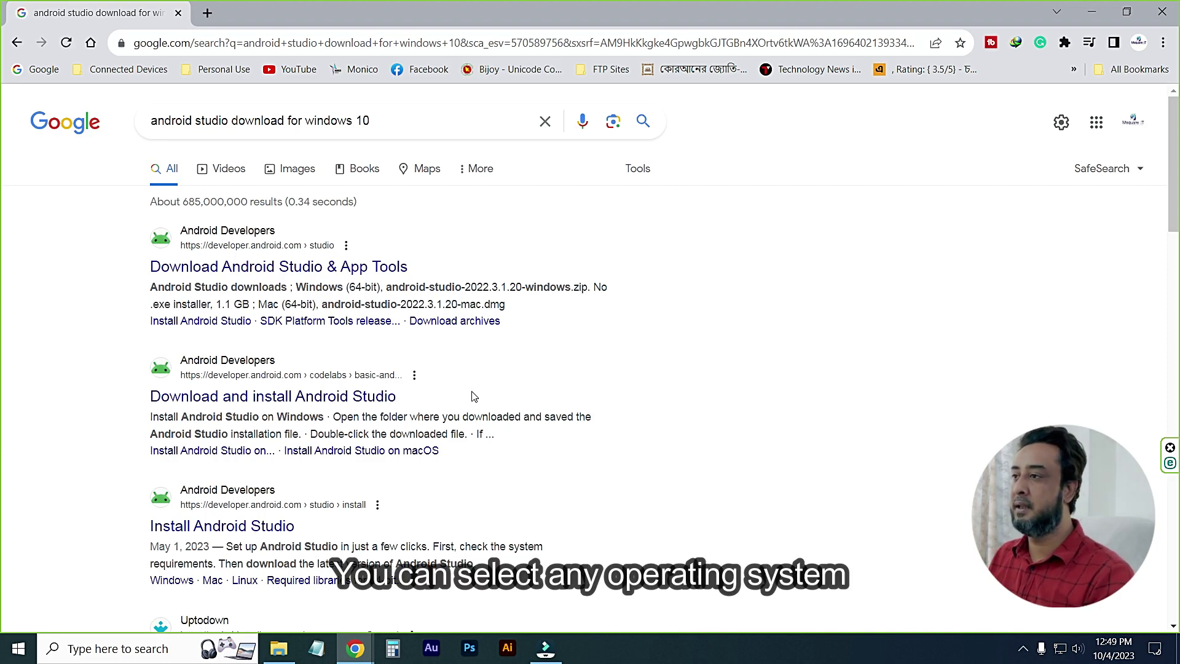
Open the Download Android Studio page and start the Android Studio Giraffe download
click(335, 269)
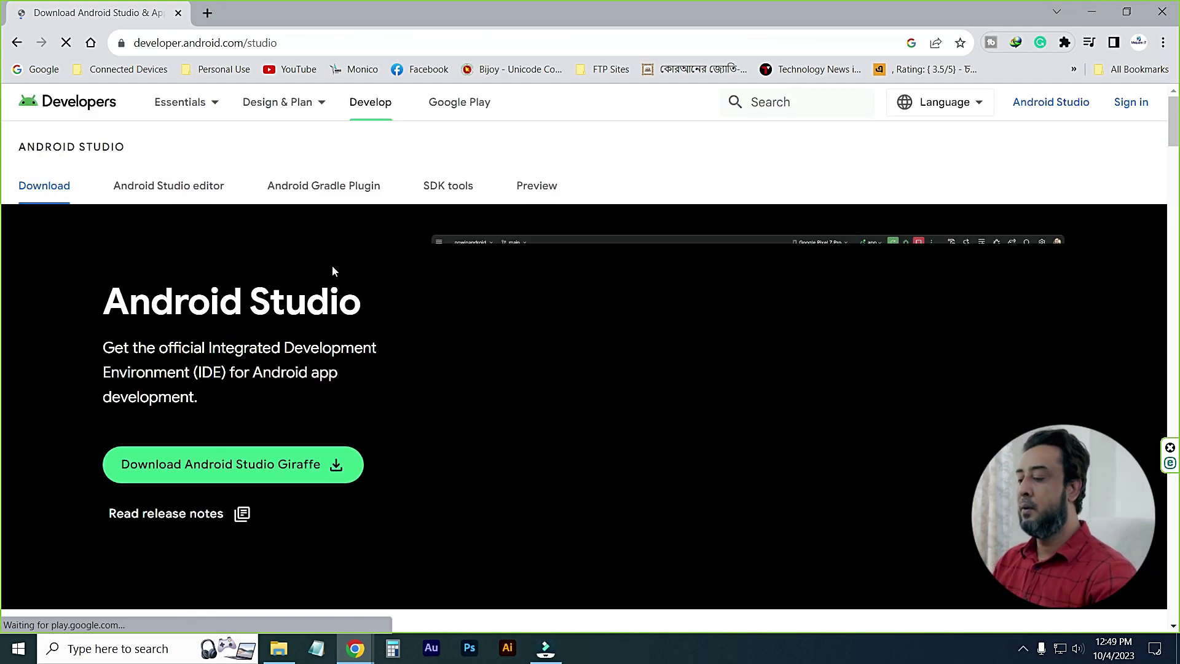
scroll(350, 327, down, 3)
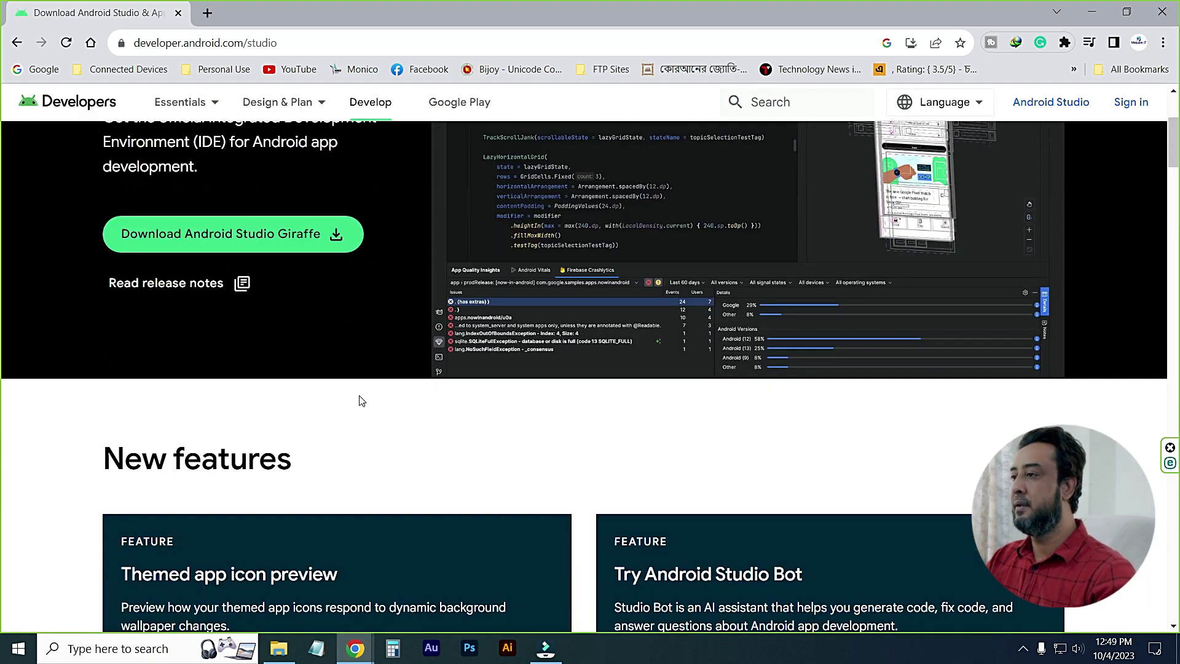
scroll(361, 400, up, 1)
click(250, 311)
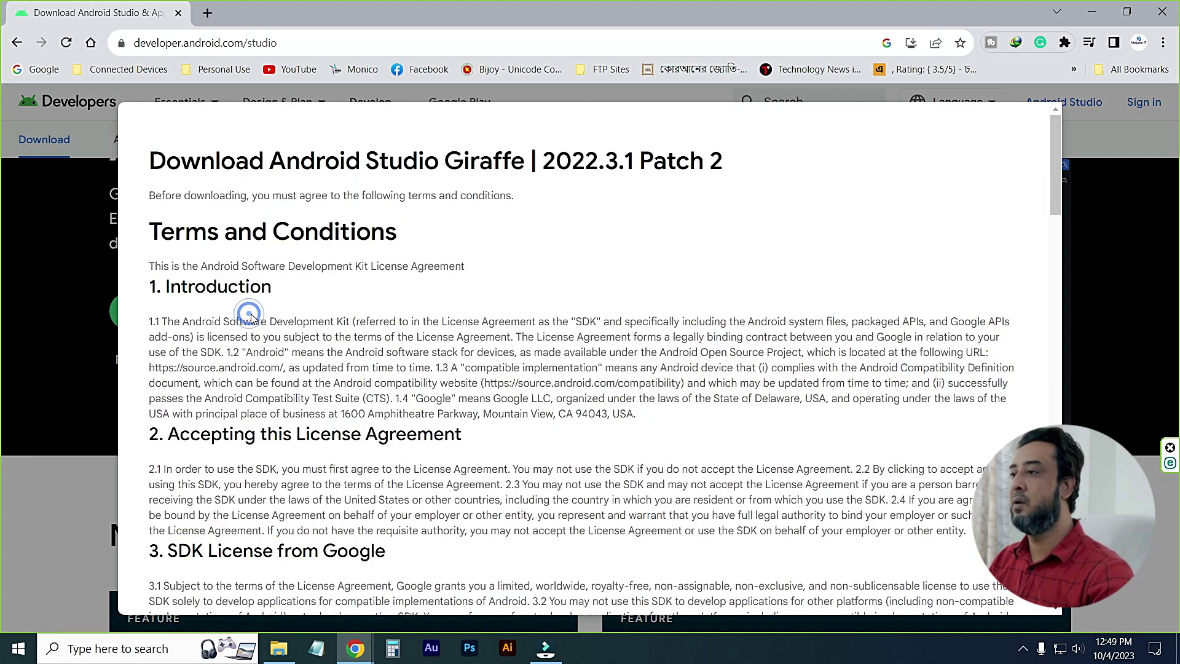
Agree to the terms and conditions and download Android Studio Giraffe for Windows
scroll(658, 297, down, 2)
scroll(660, 298, down, 20)
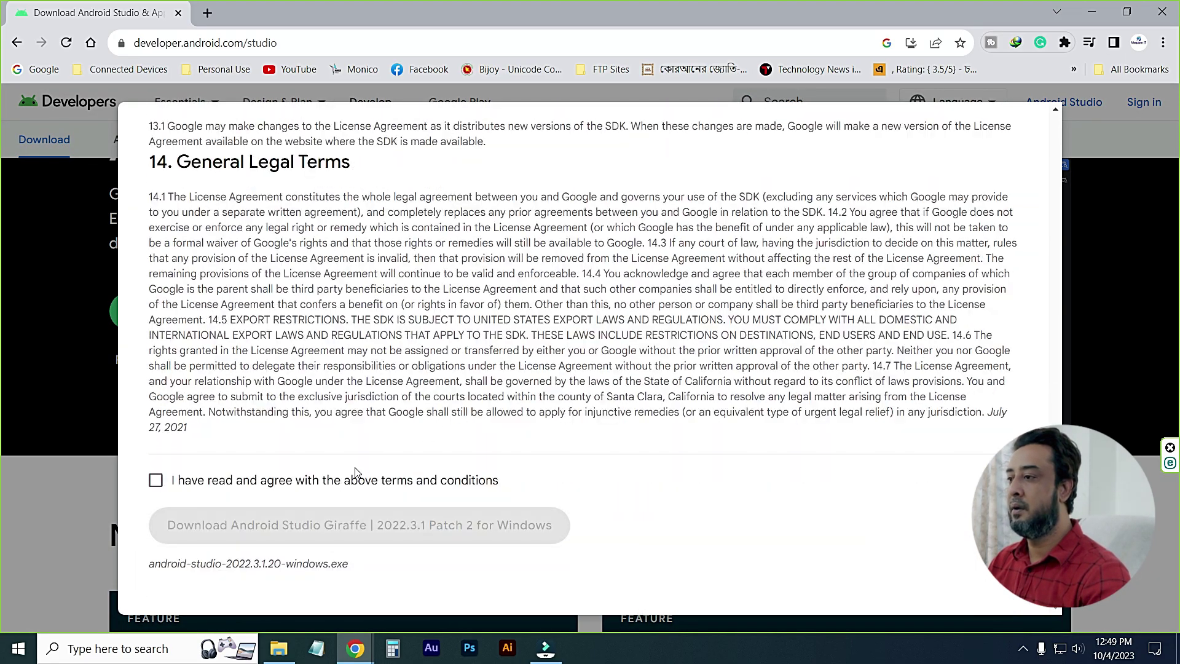
click(155, 480)
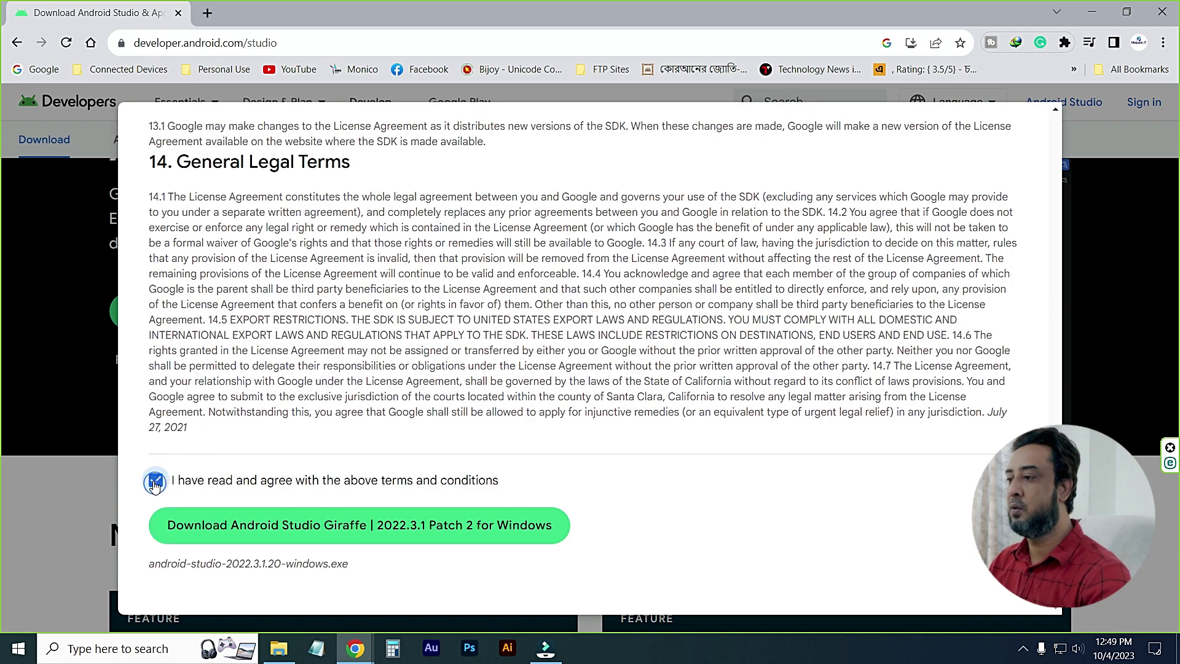
click(326, 531)
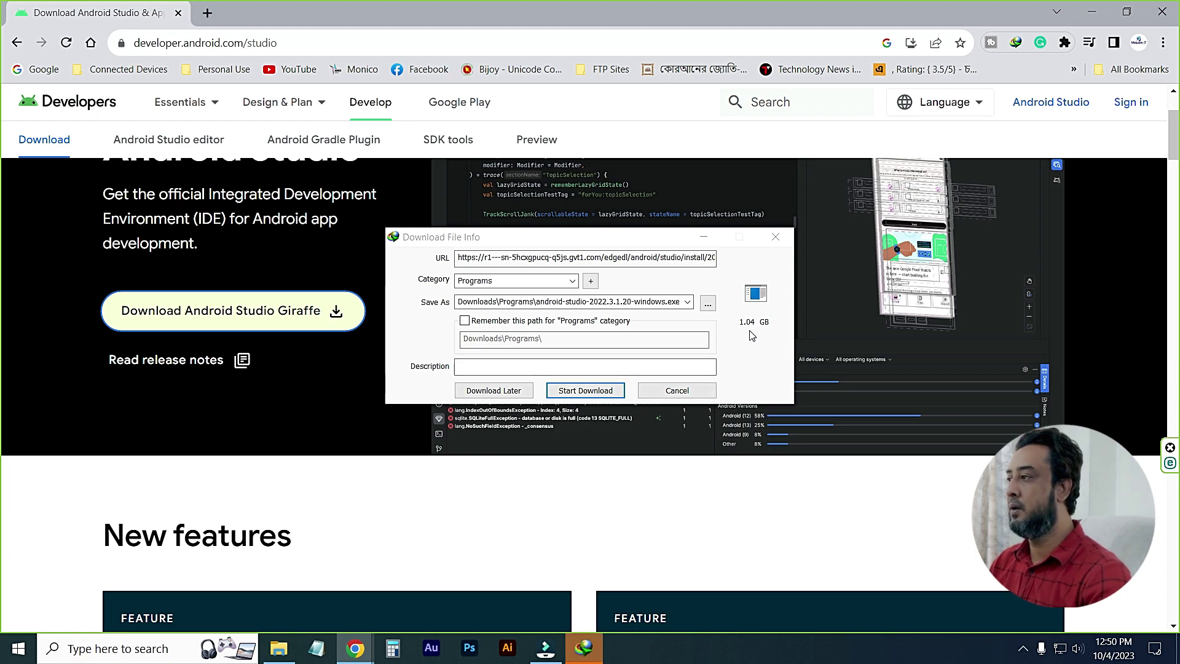
Download the 1.04 GB android-studio-2022.3.1.20-windows.exe in IDM and open its Downloads\Programs folder
click(587, 391)
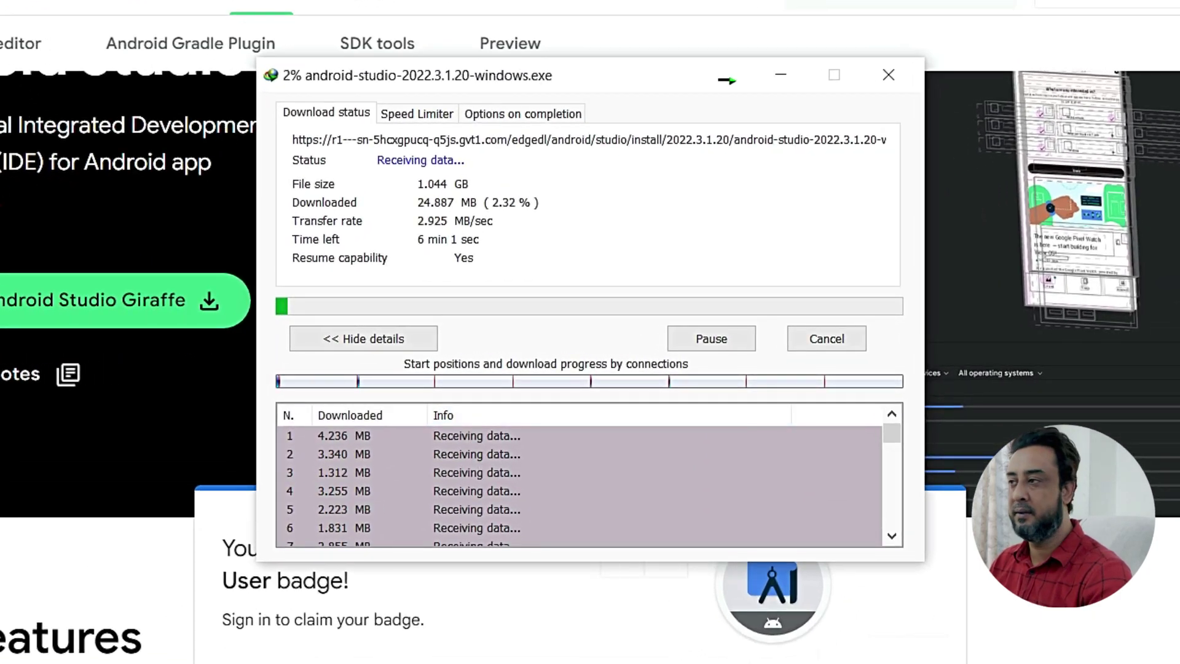
click(781, 74)
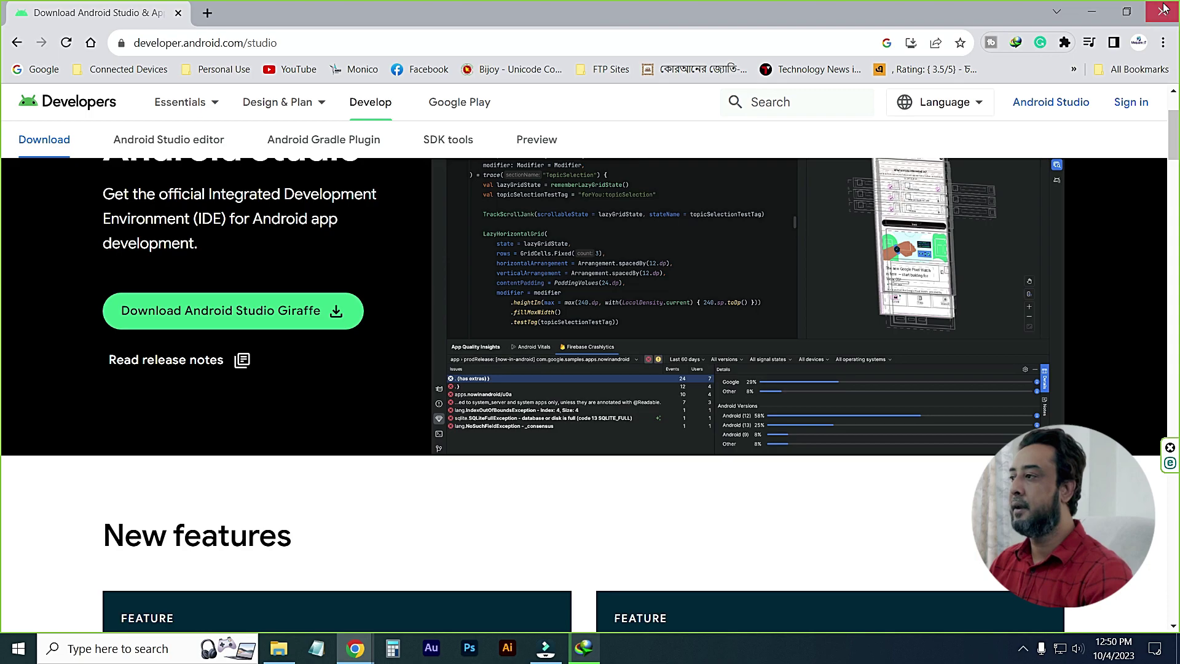
click(1162, 8)
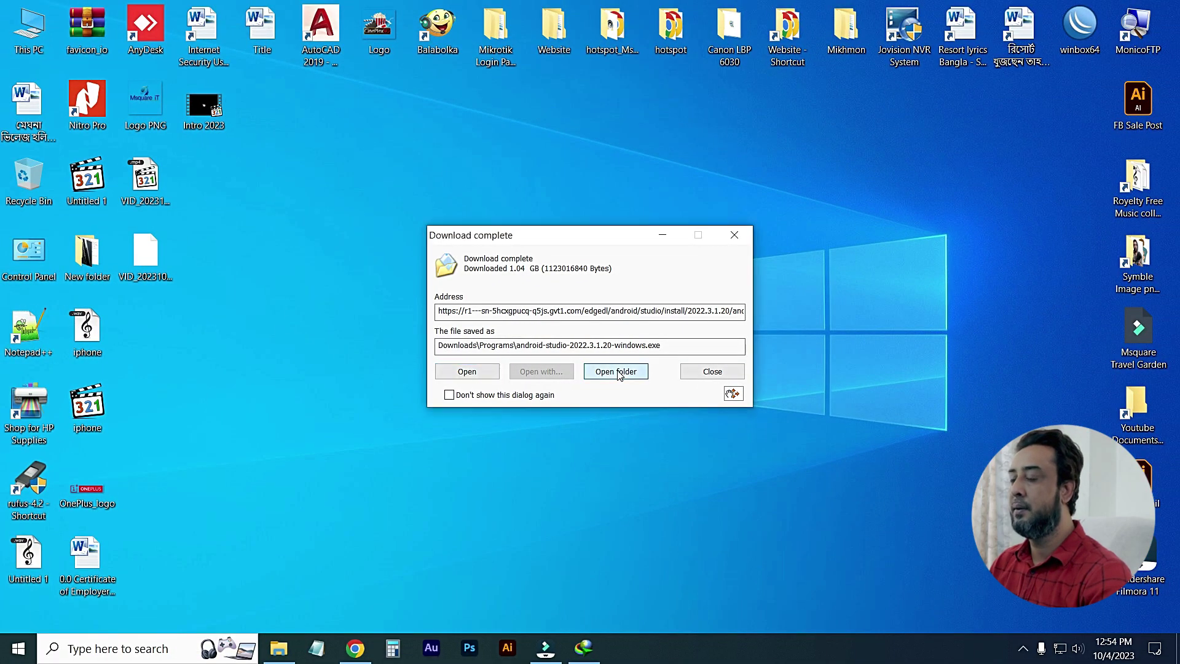
click(629, 391)
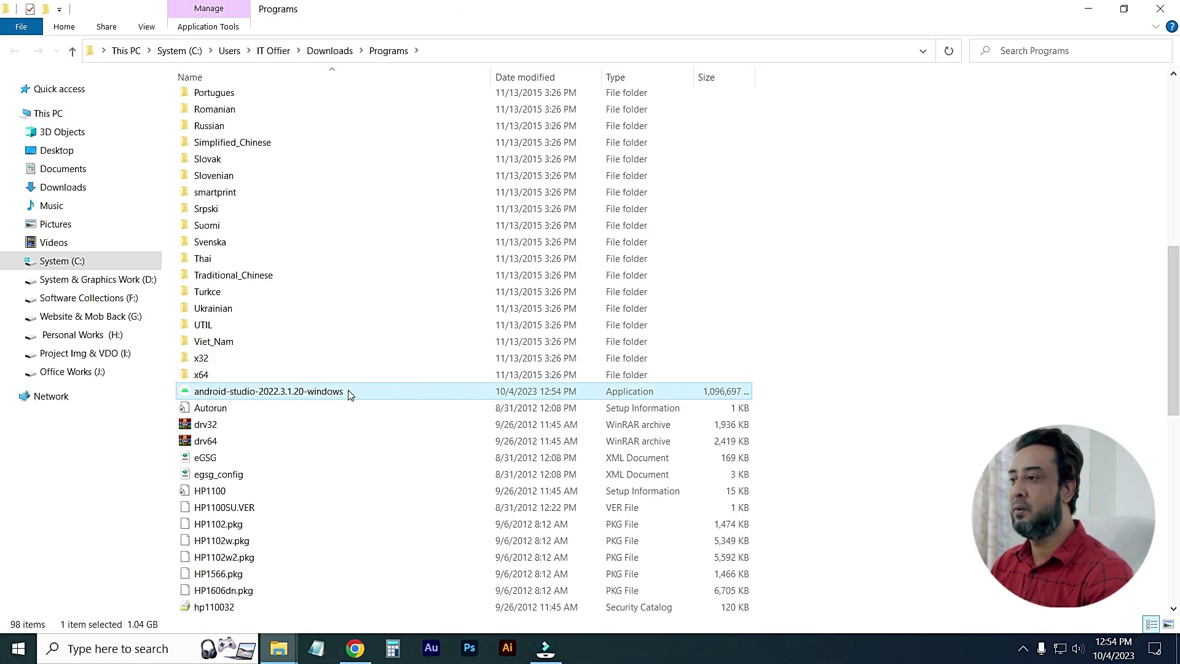
Cut the installer and create a desktop folder named 'Android Studio TV'
right_click(232, 395)
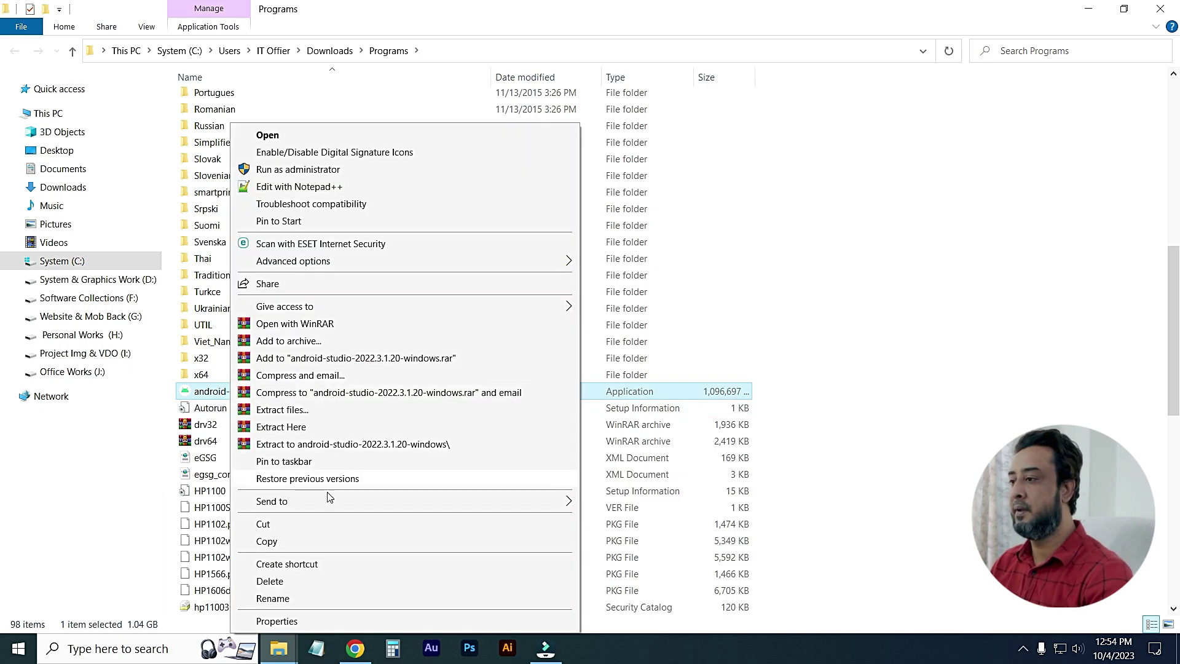
click(266, 523)
click(1174, 5)
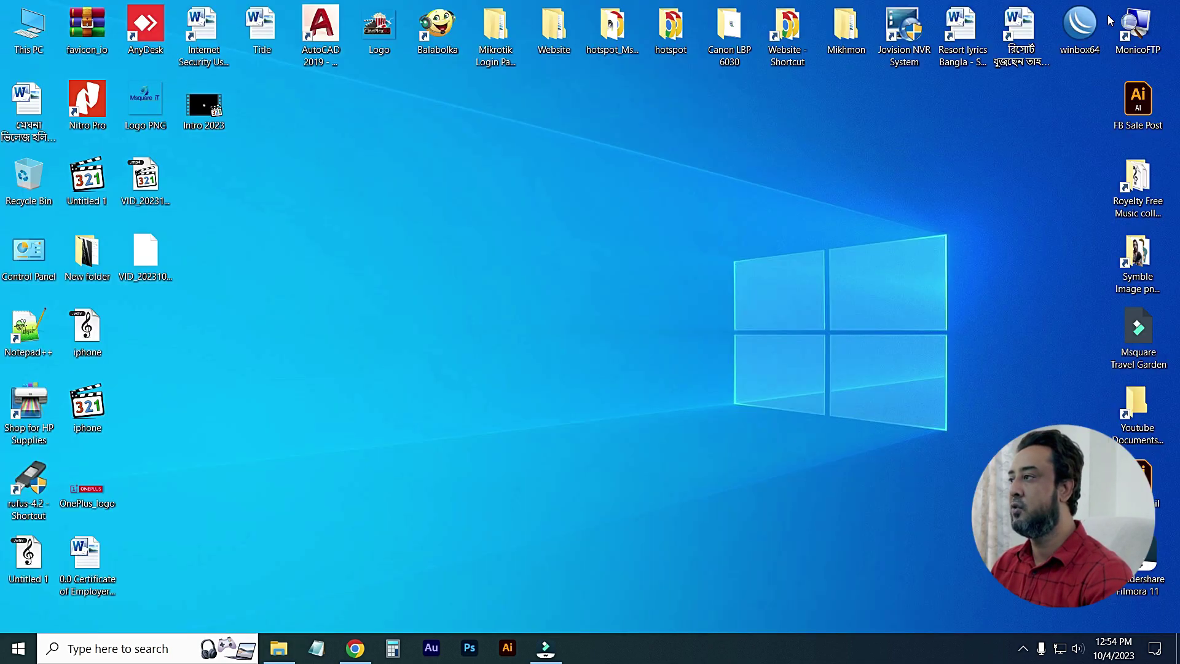
right_click(661, 117)
mouse_move(706, 286)
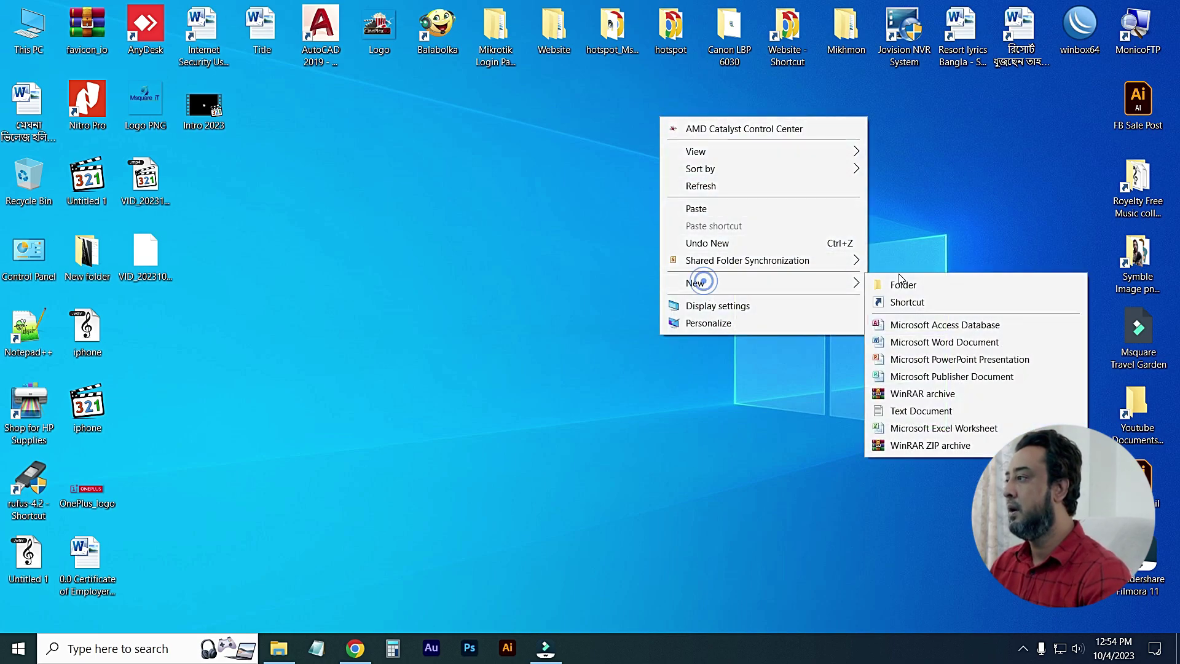
click(899, 285)
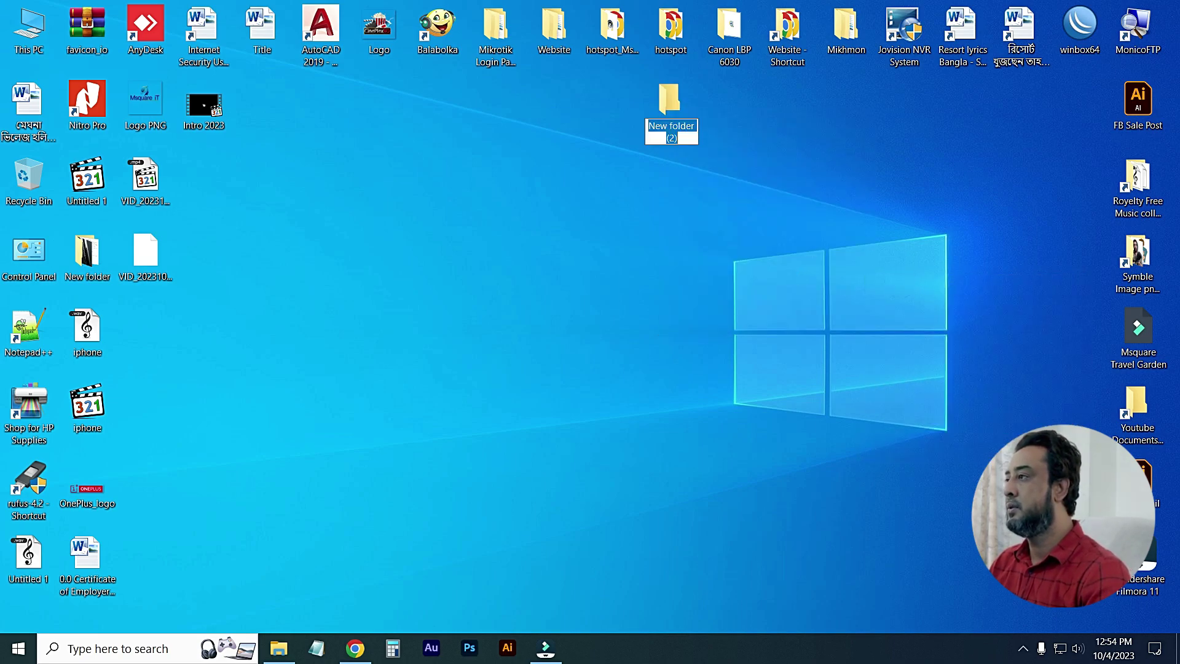
text(Andro)
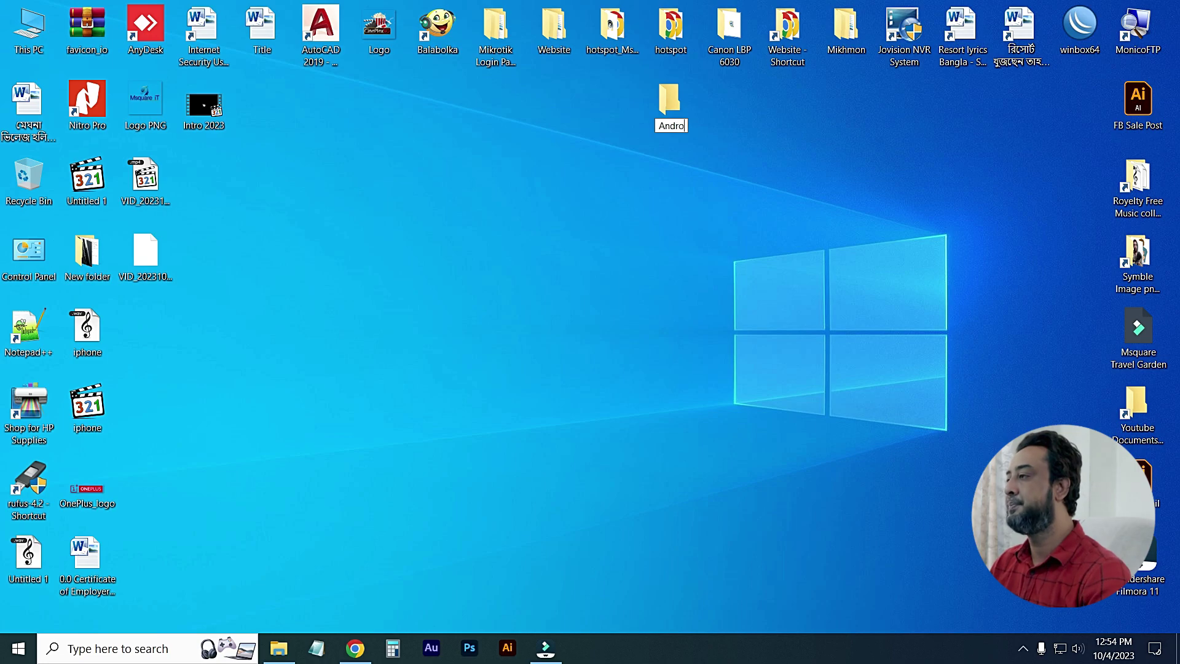
text(id Studio)
key(Return)
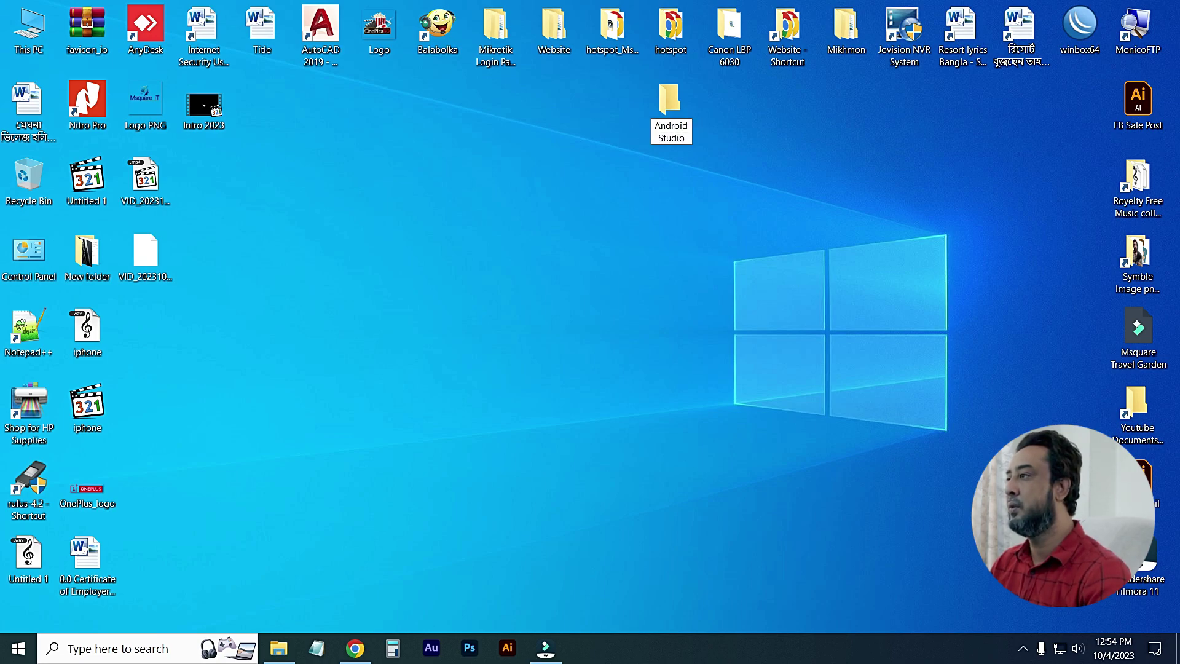
text(TV)
key(Return)
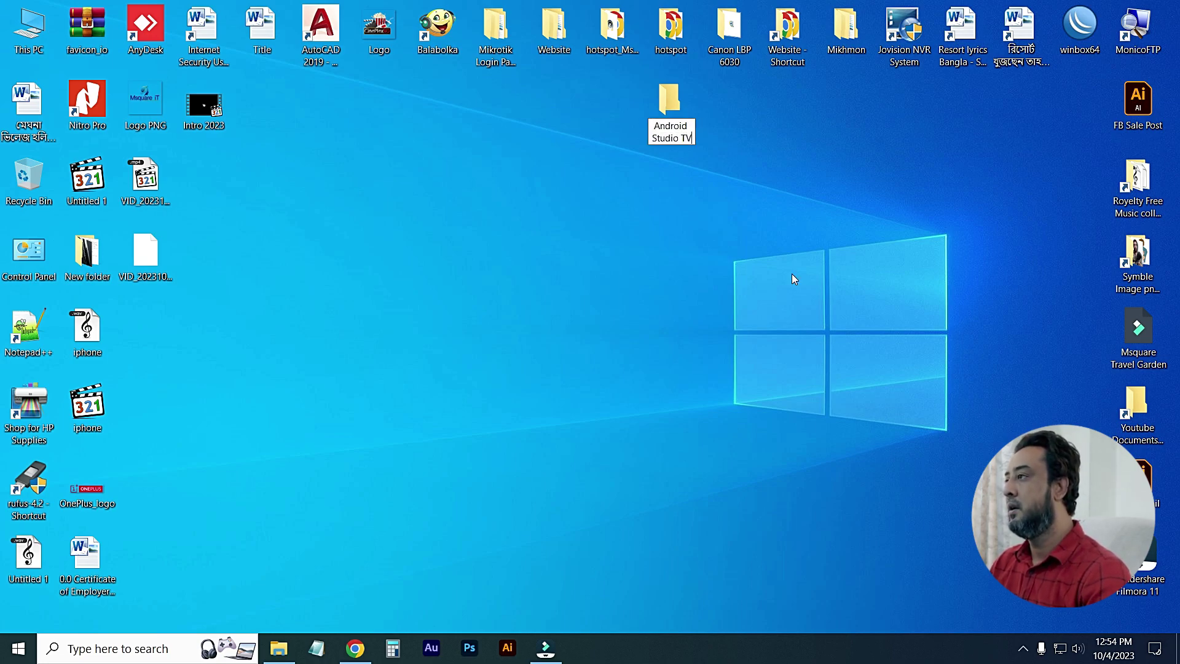
Paste the installer into the Android Studio TV folder and launch it
key(Return)
key(ctrl+v)
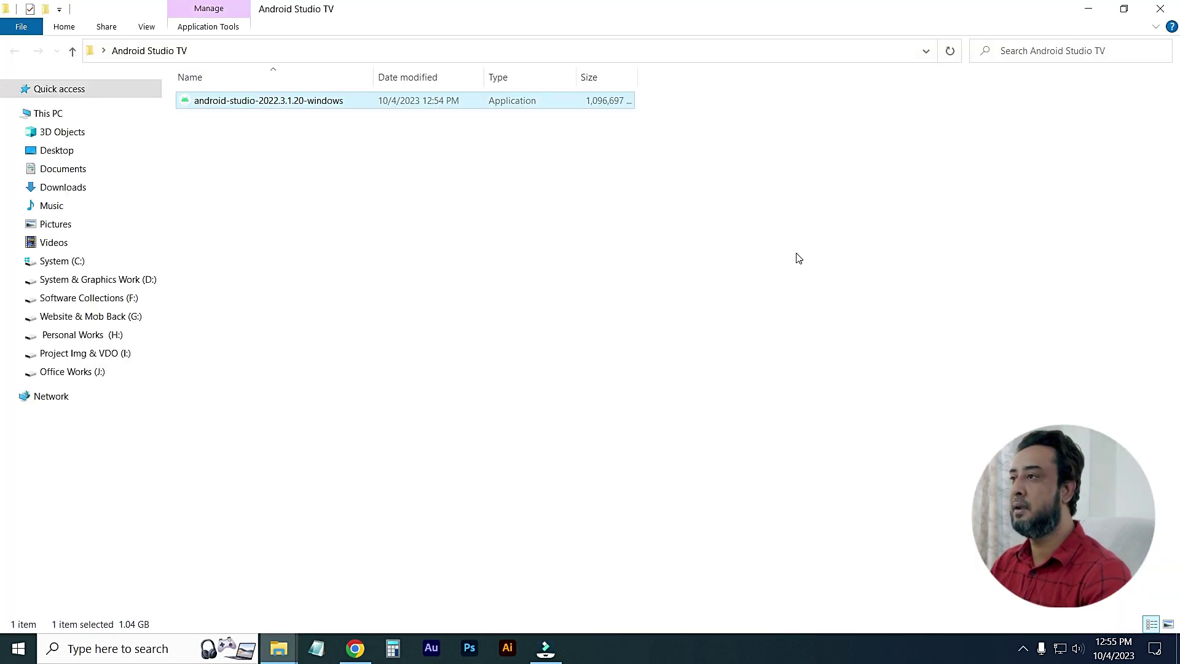
click(1161, 9)
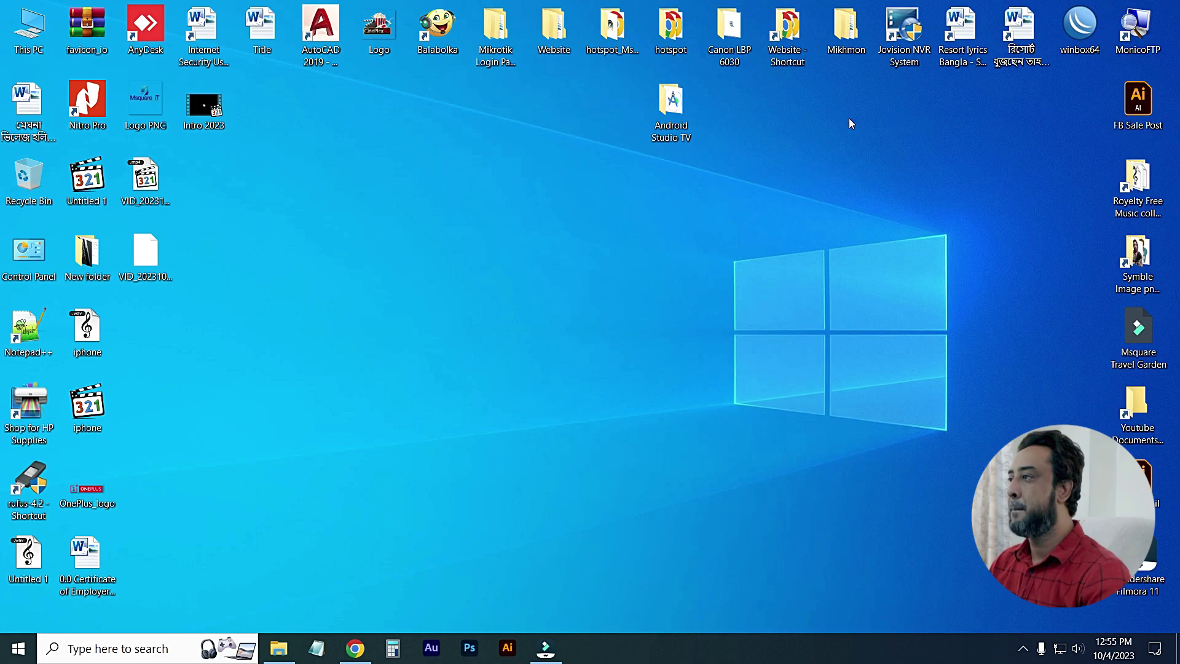
double_click(671, 112)
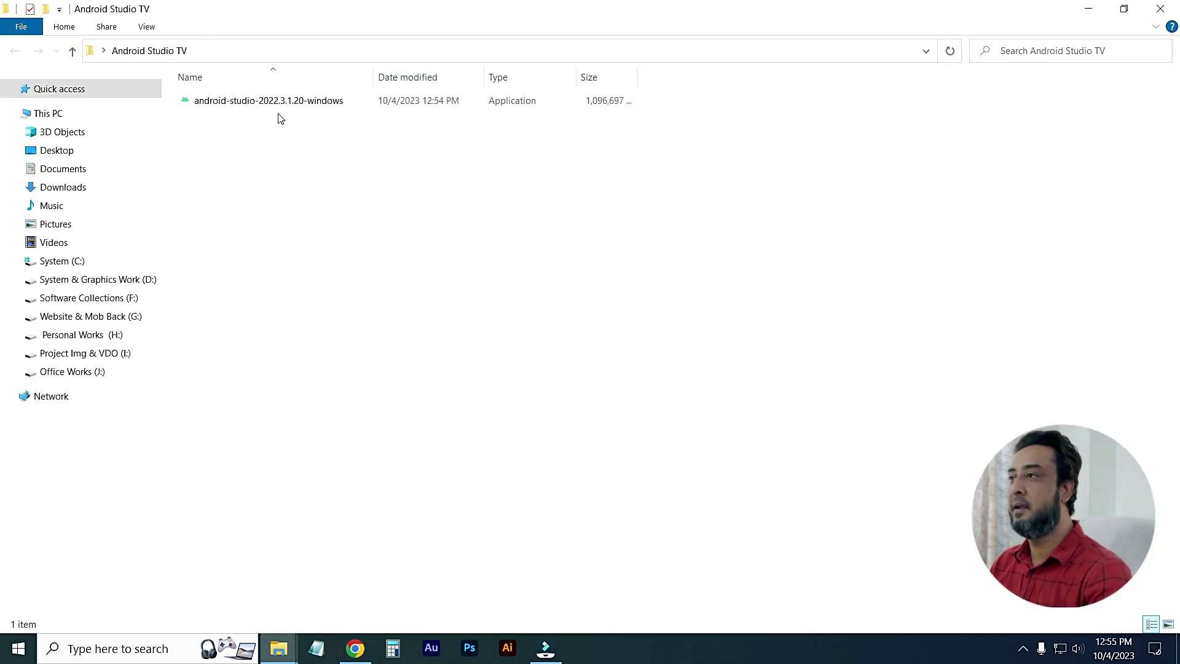
double_click(273, 101)
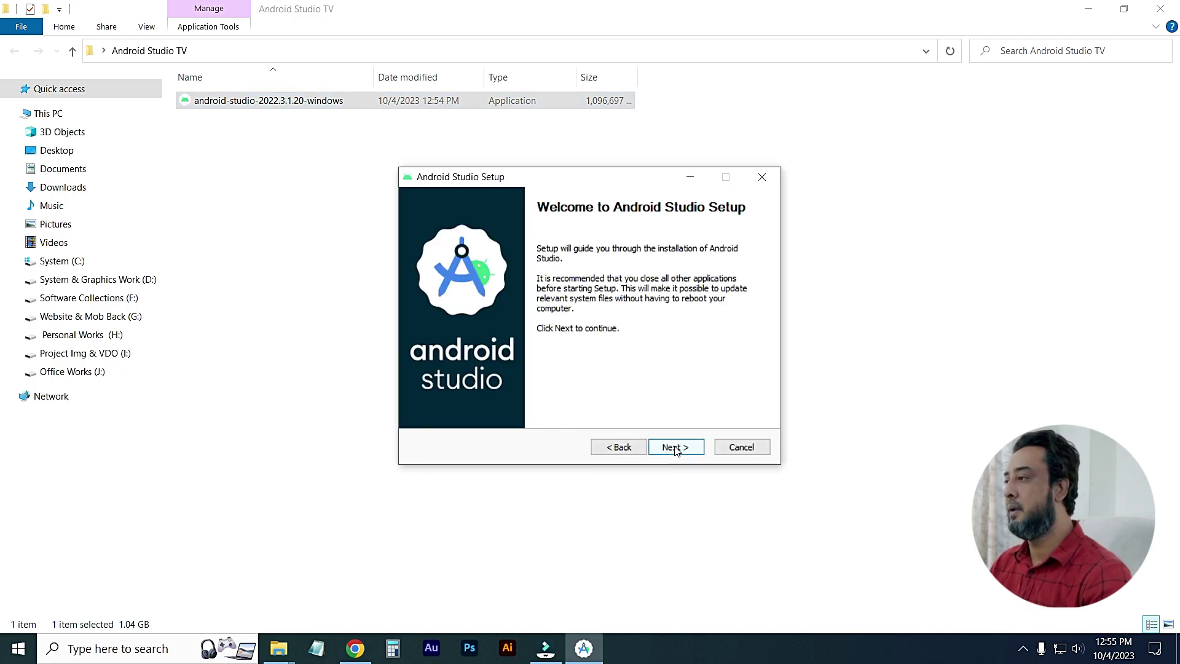
Install Android Studio with Android Virtual Device to C:\Program Files\Android\Android Studio, keeping default shortcuts
click(676, 449)
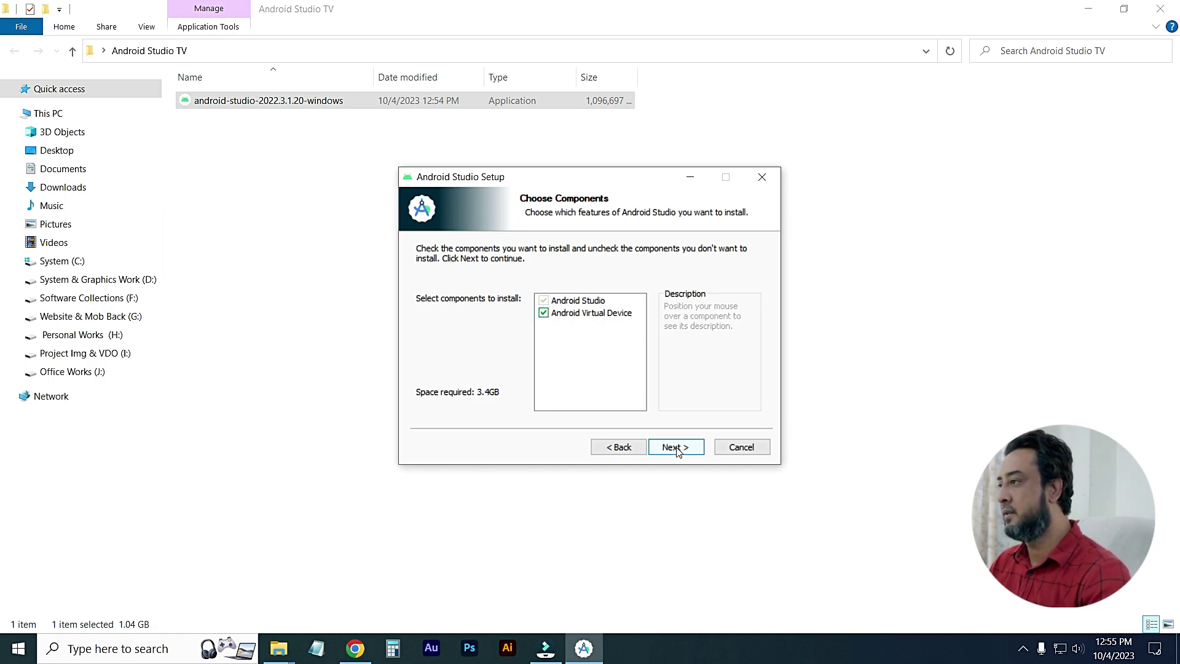
click(677, 448)
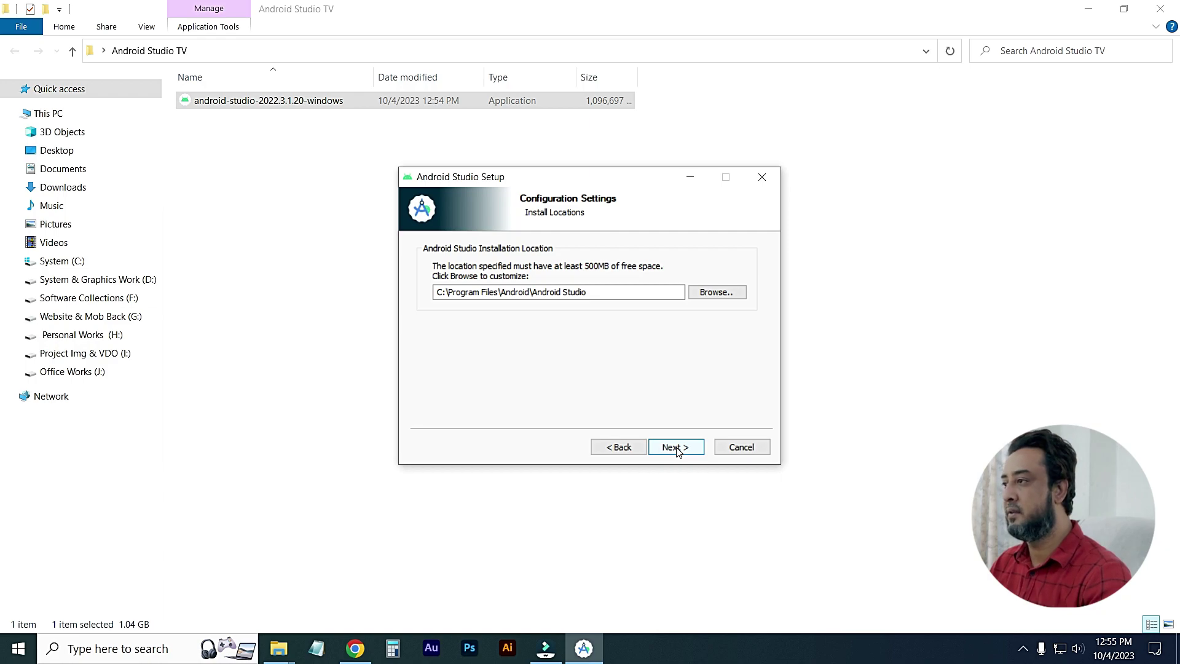
click(676, 449)
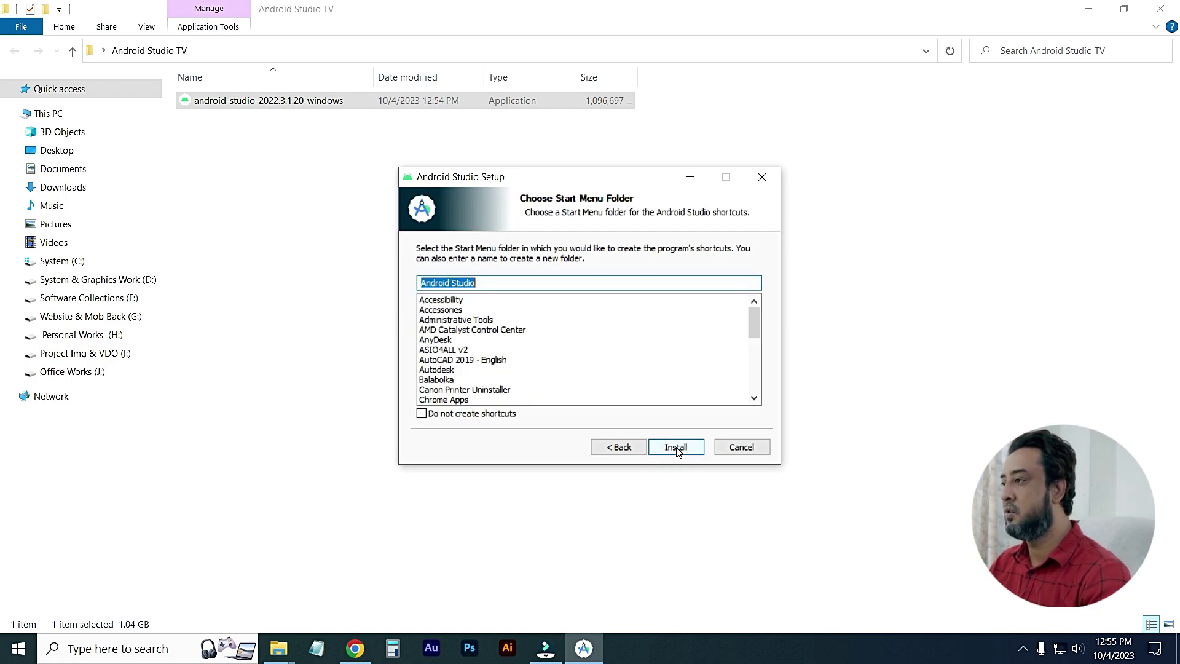
click(676, 448)
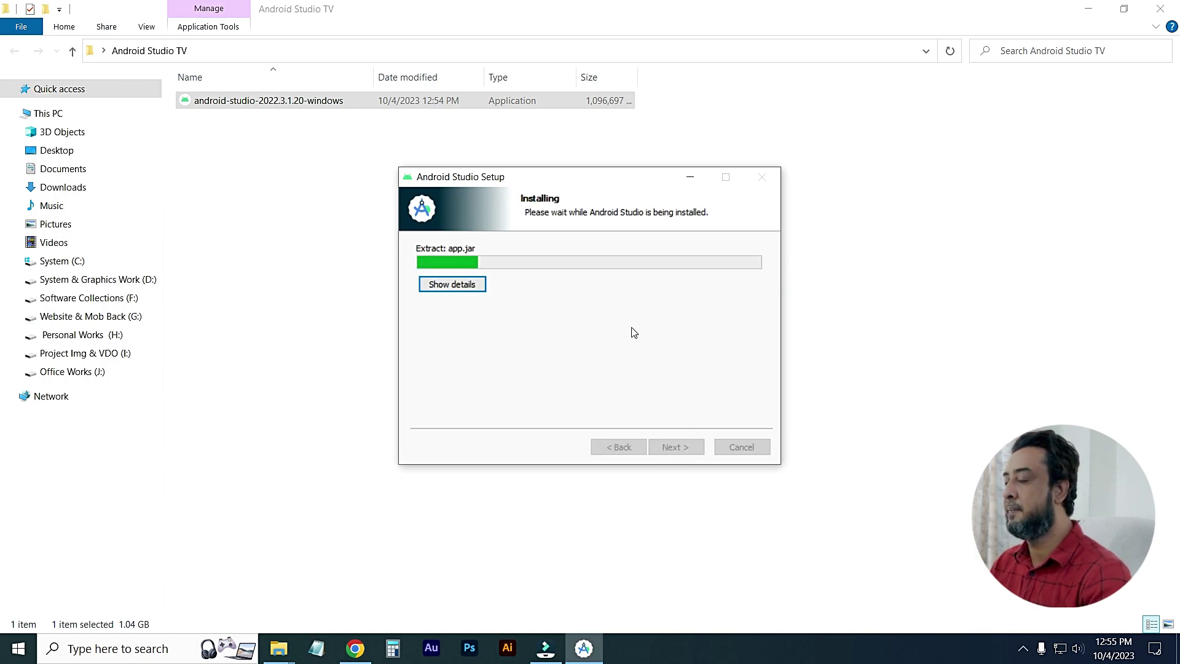
Close File Explorer, wait for Installation Complete, and continue to the final setup page
click(1160, 8)
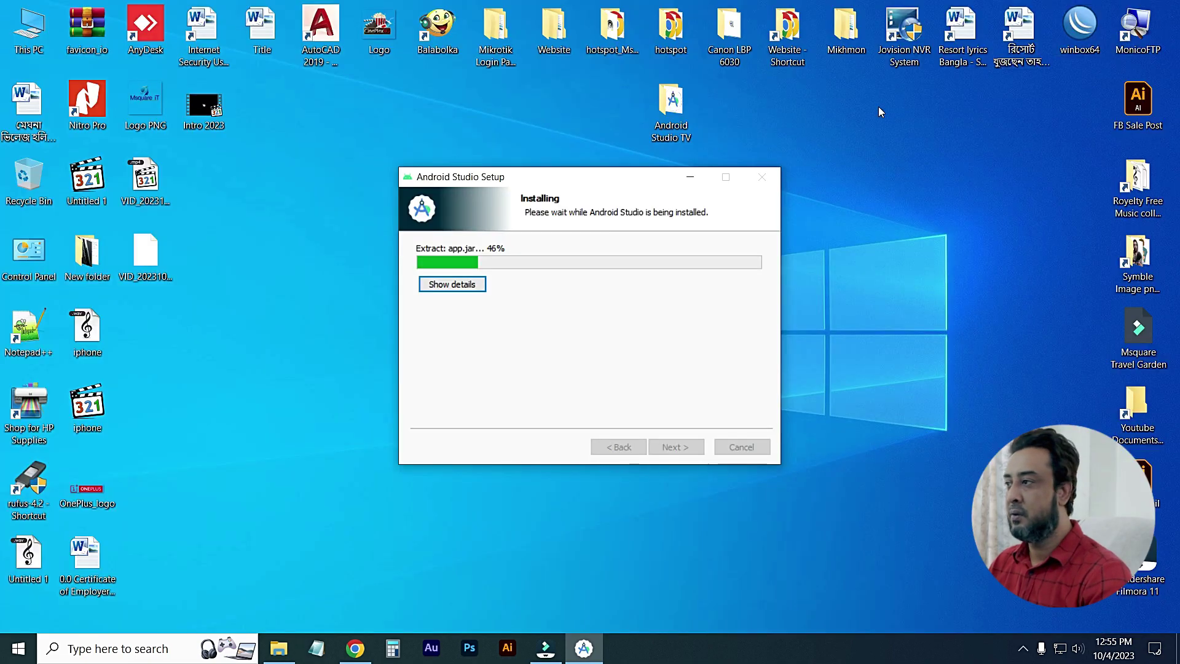
drag(577, 177, 511, 189)
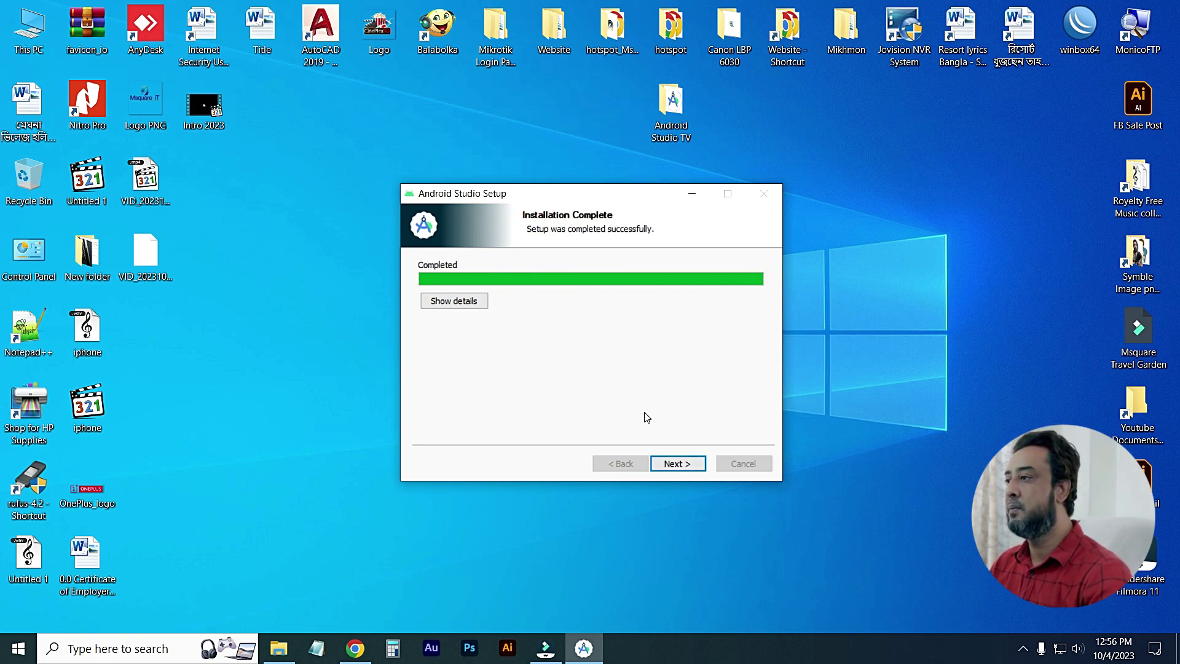
click(681, 464)
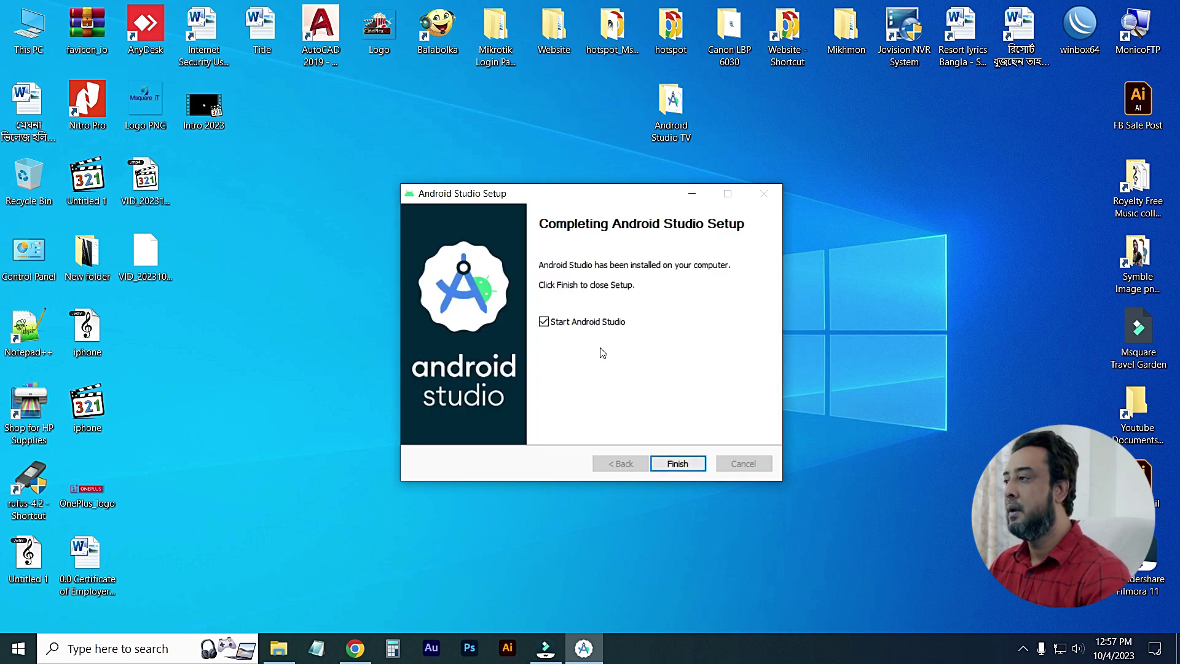
Launch Android Studio choosing Do not import settings and Don't send usage statistics
click(678, 465)
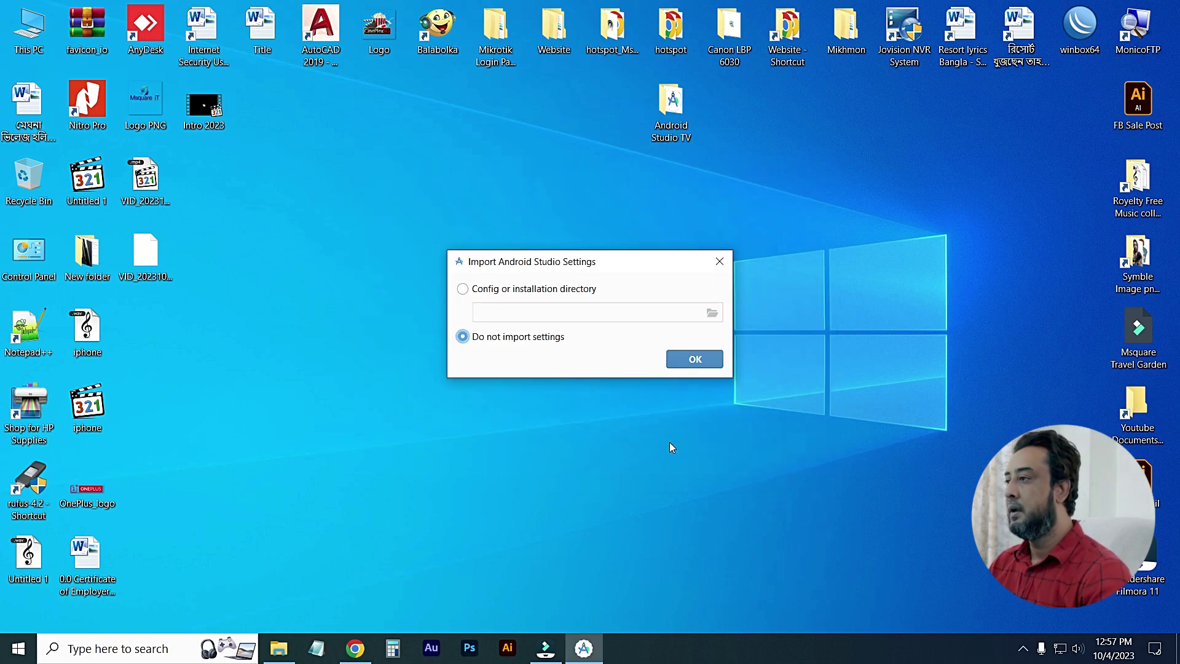
click(692, 360)
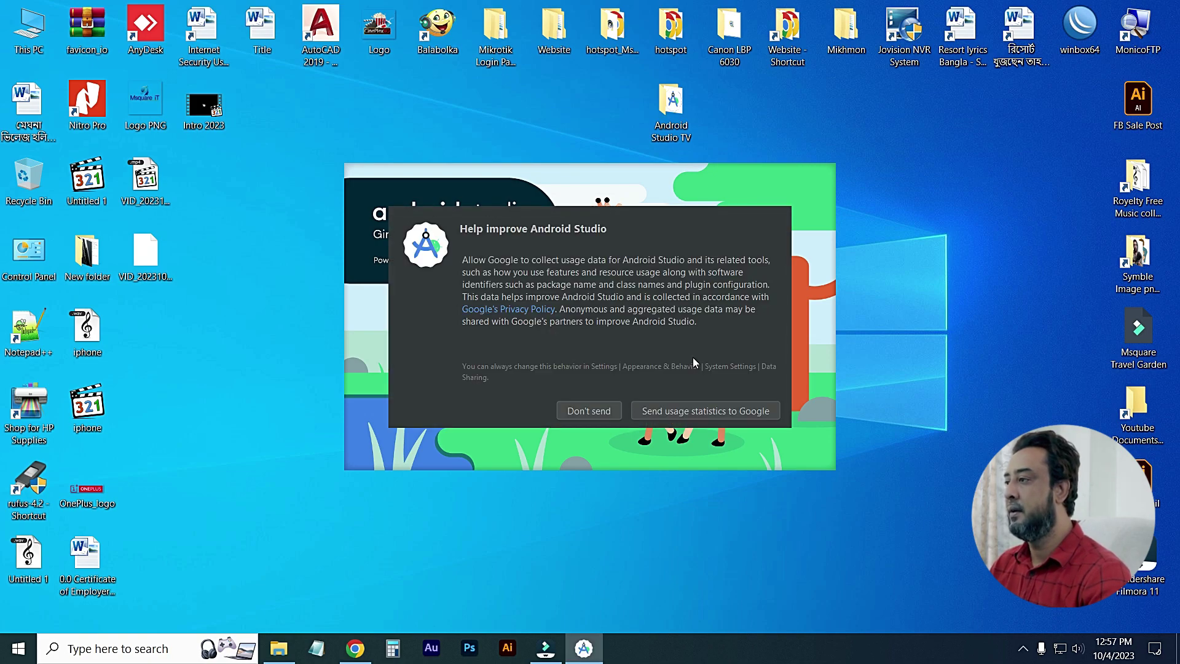
click(585, 411)
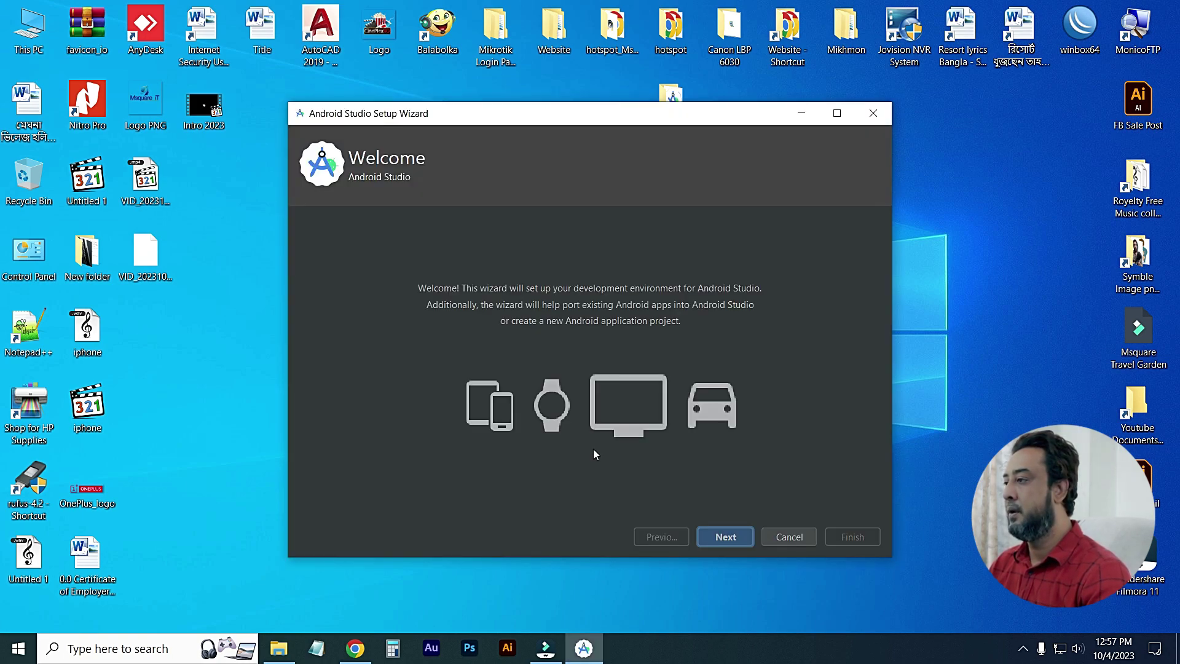
Run the Setup Wizard with Standard install, Darcula theme, and default SDK components
click(727, 538)
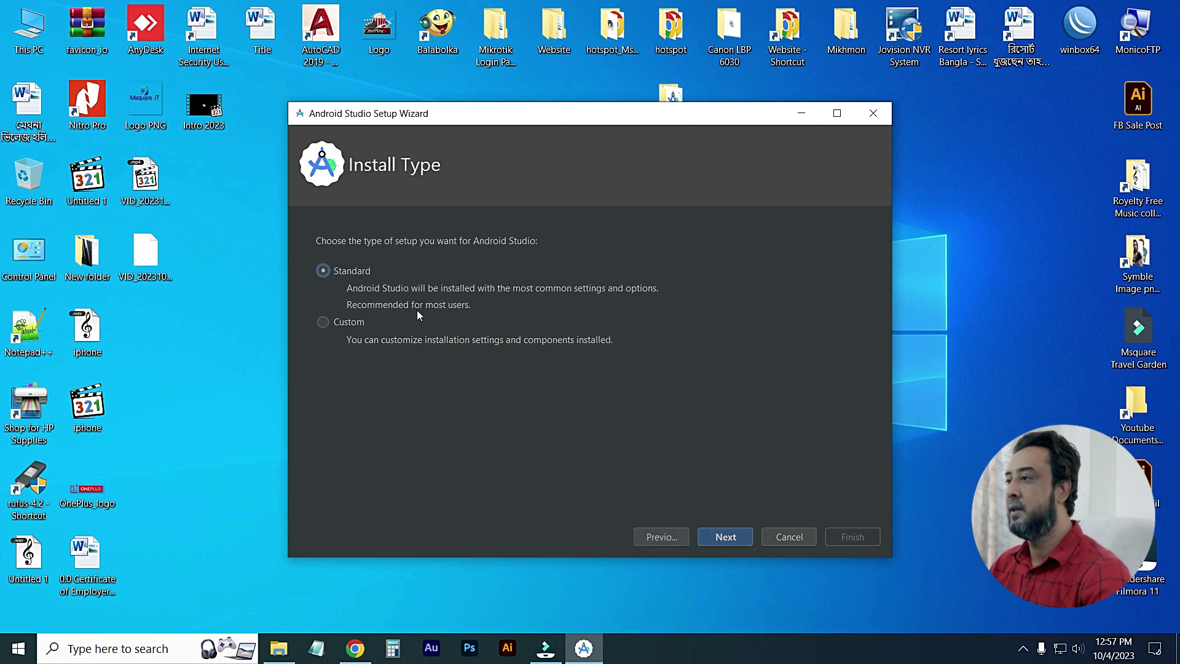
click(729, 537)
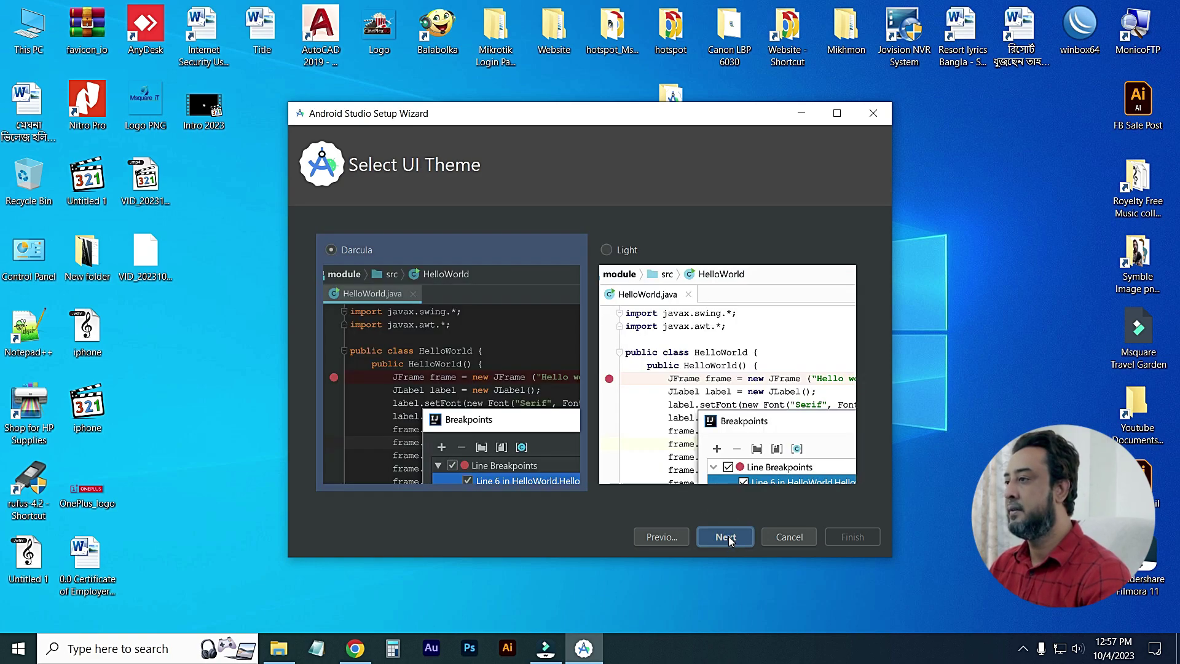
click(723, 536)
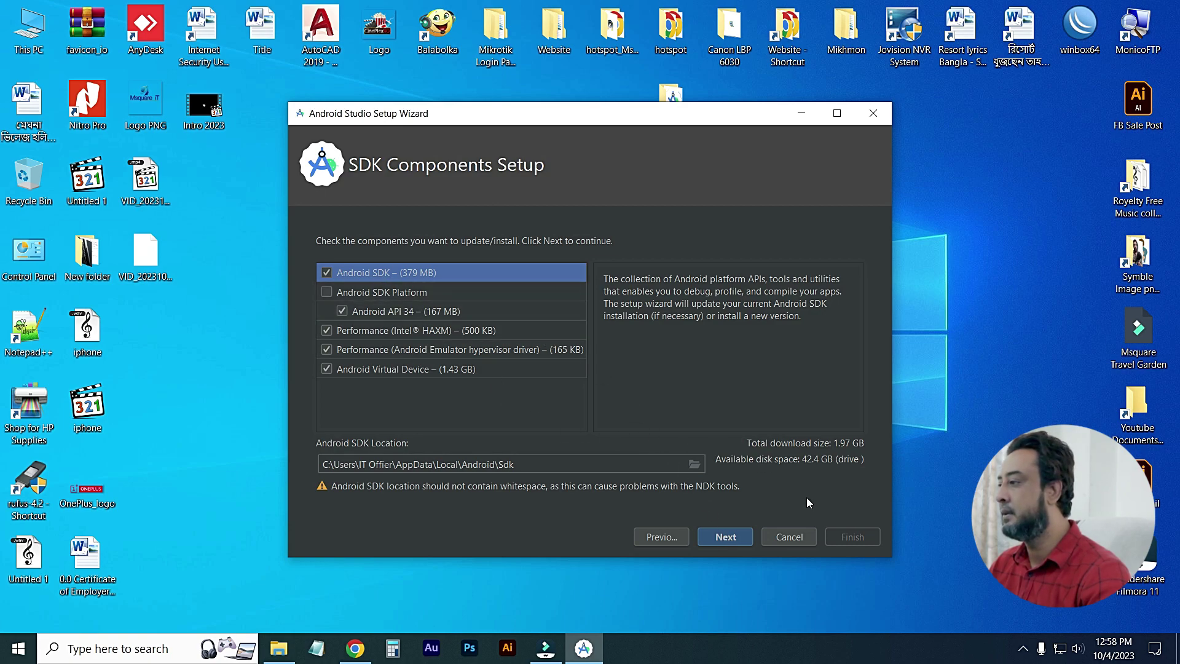
click(726, 536)
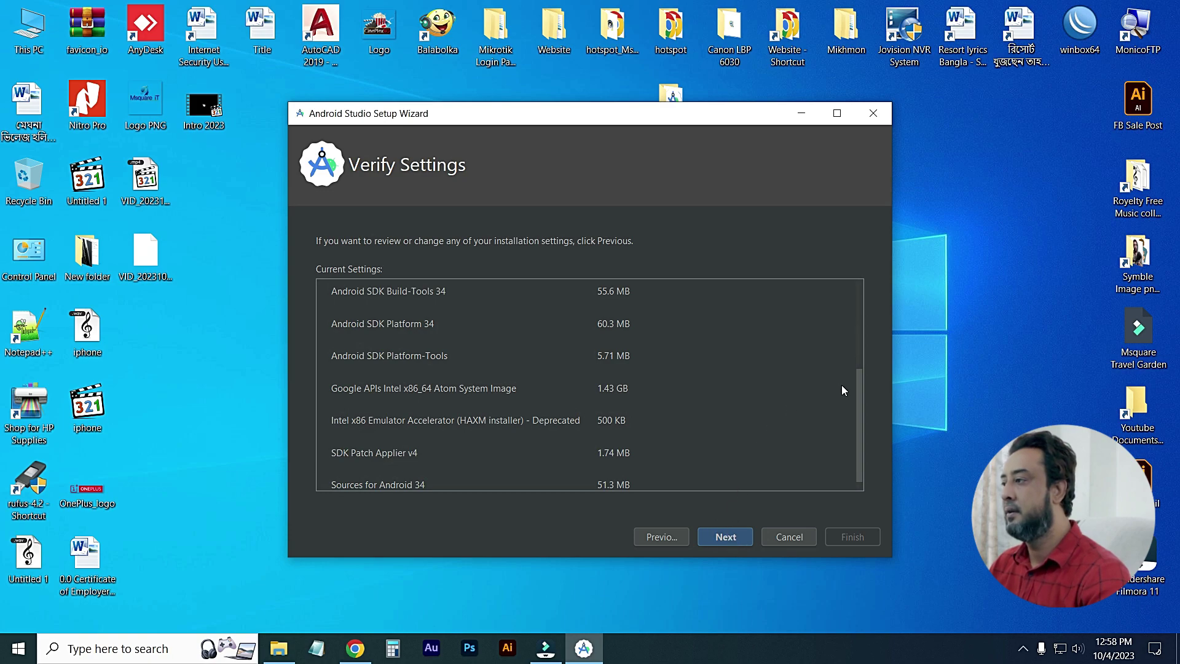
click(728, 536)
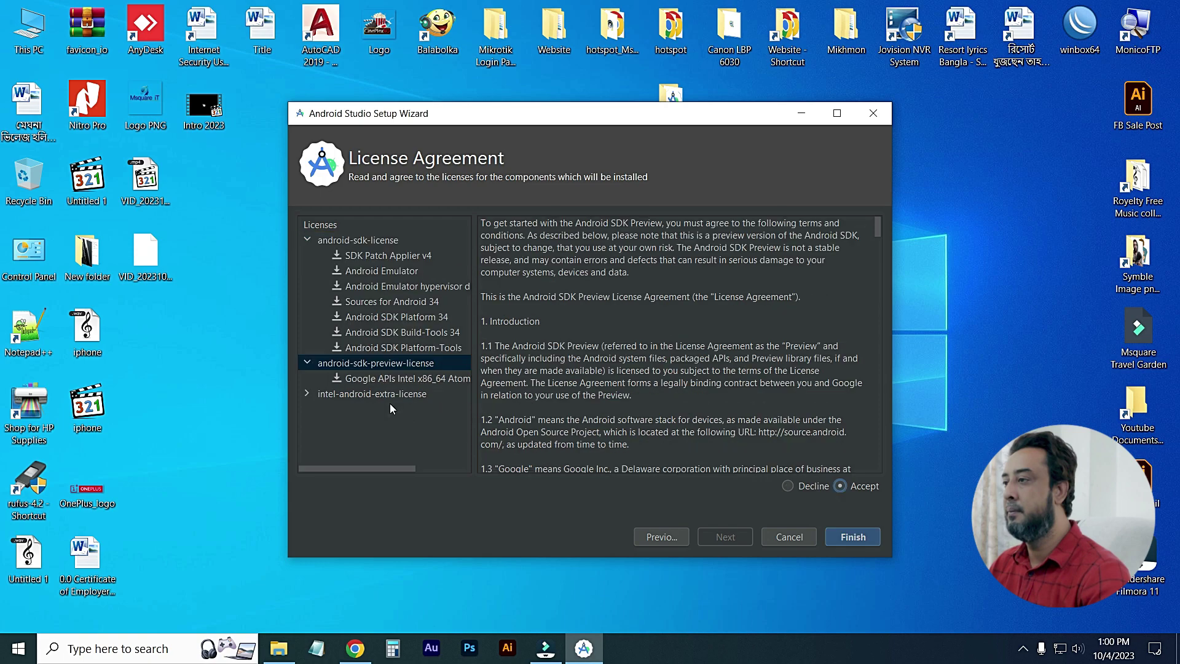
Accept the licenses including intel-android-extra-license and download the SDK components
click(374, 393)
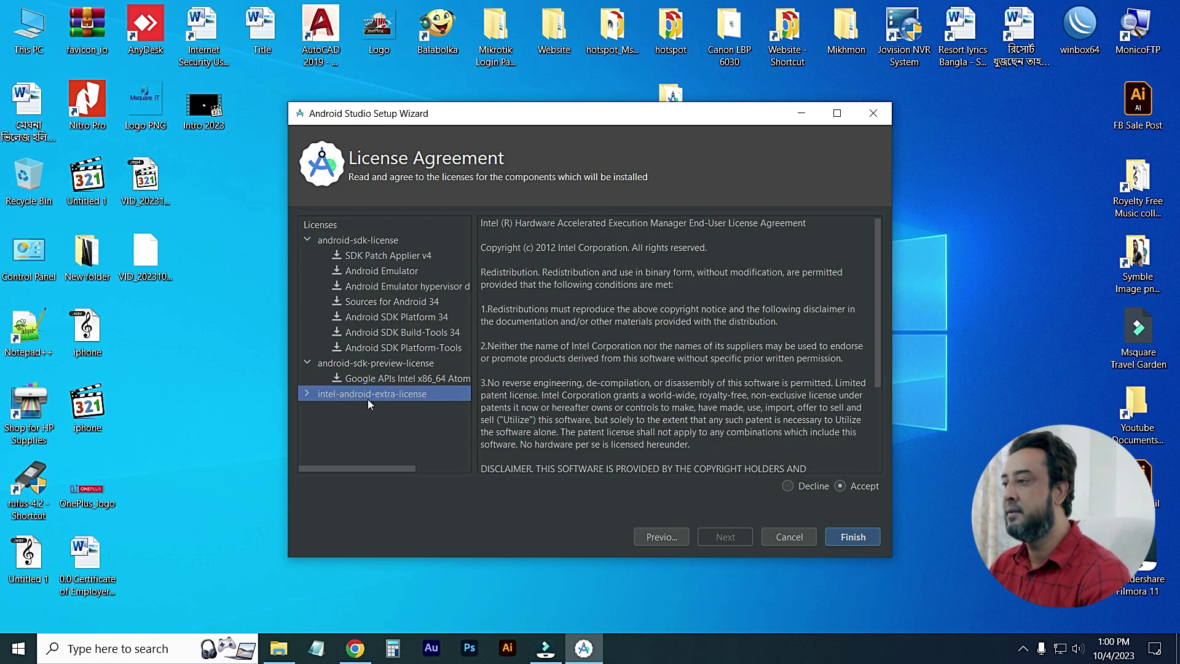
click(308, 393)
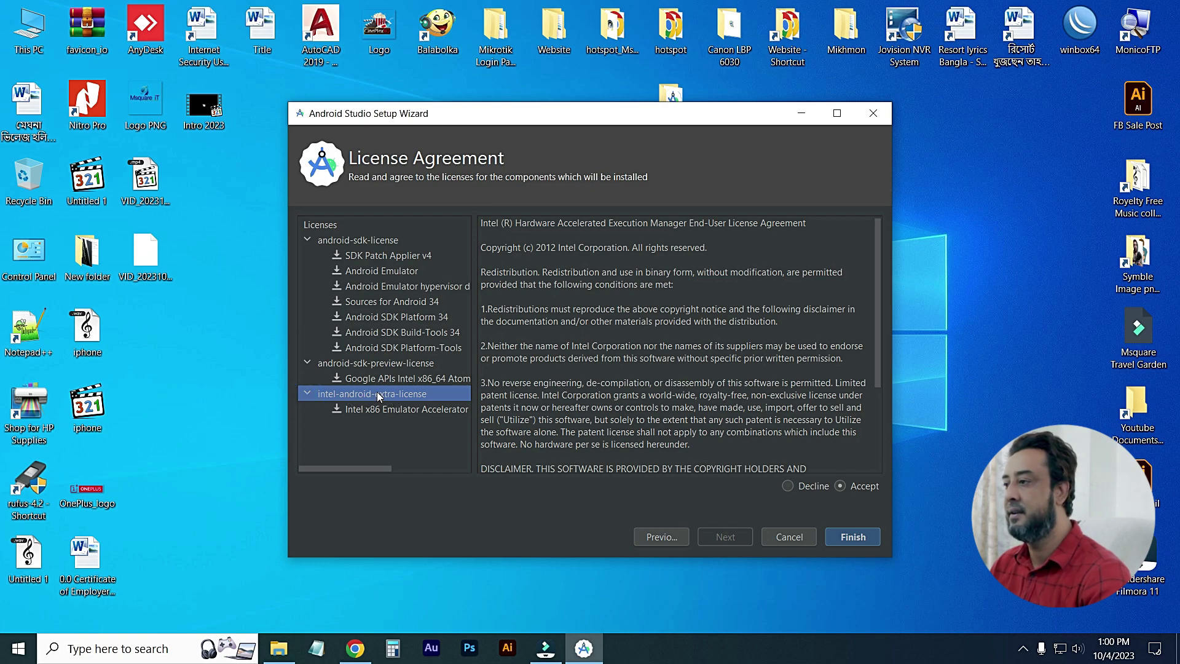
click(852, 537)
drag(606, 123, 598, 171)
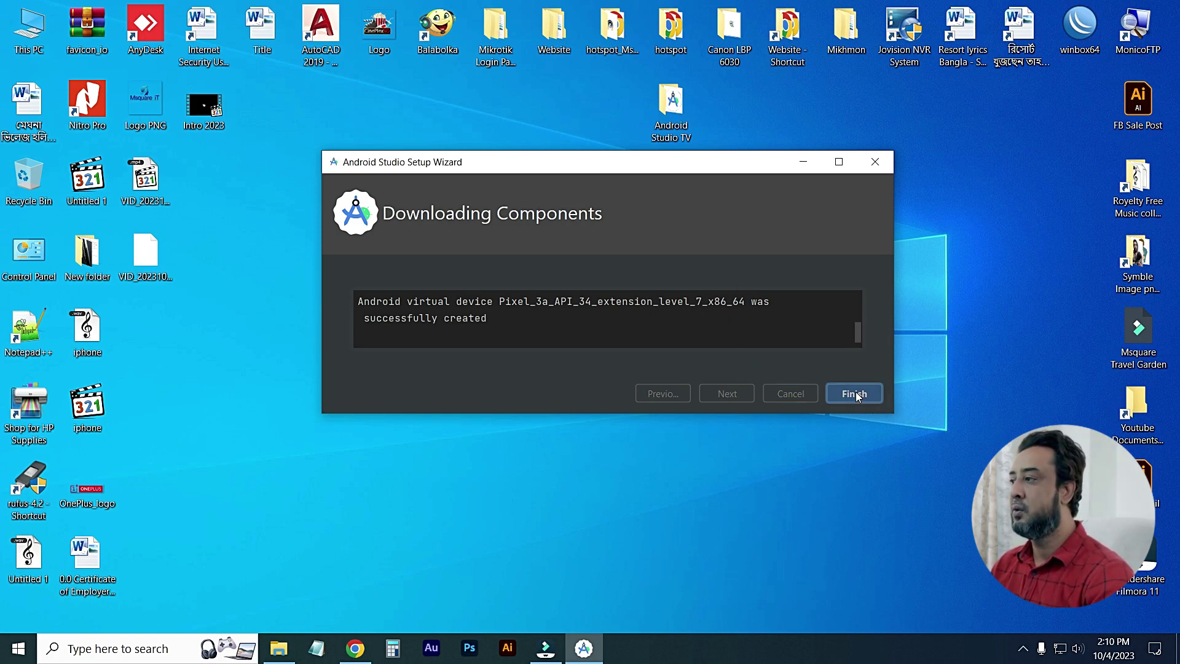
Finish the setup wizard and open SDK Manager from the Welcome screen's More Actions
click(856, 394)
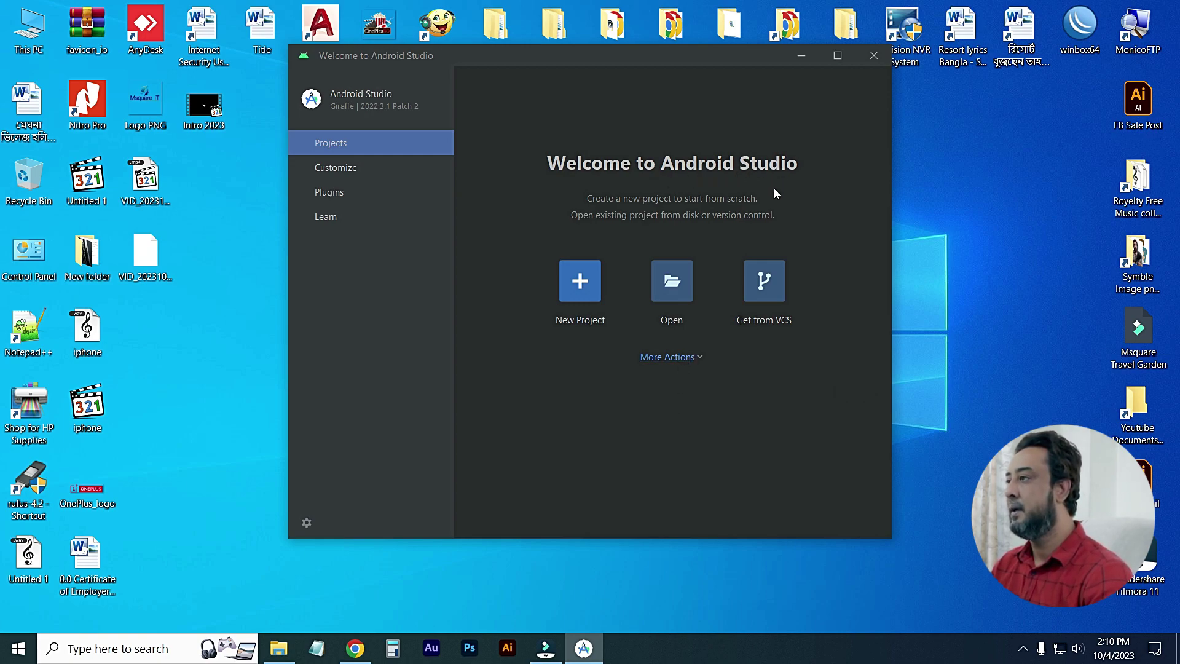
click(686, 357)
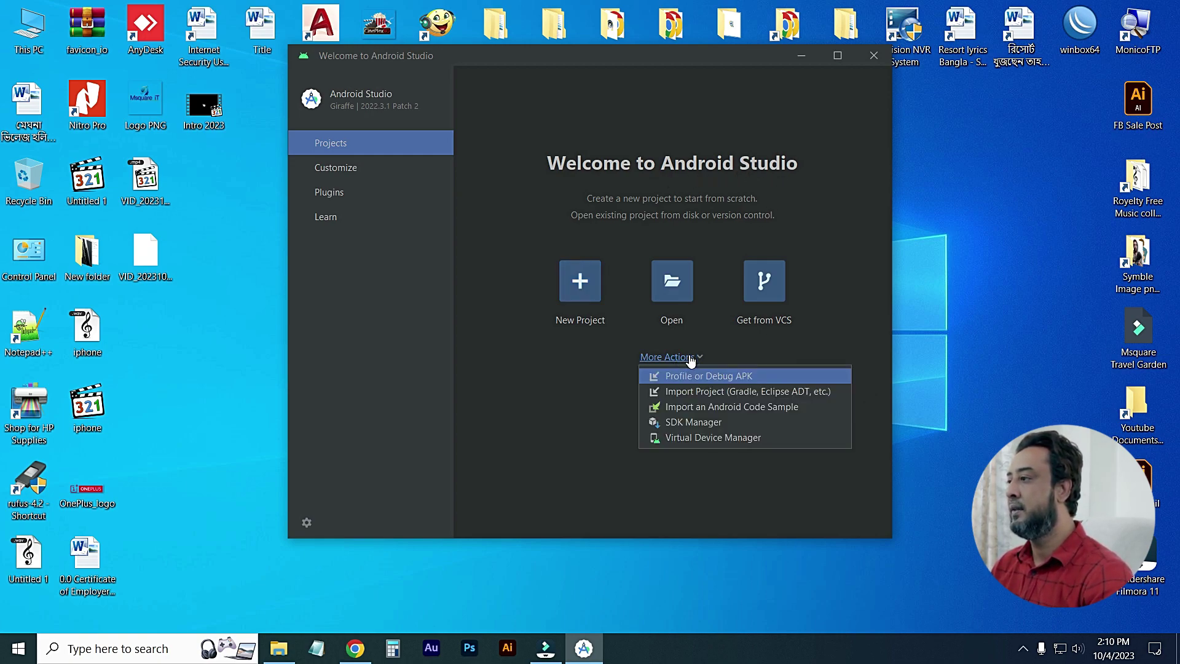
click(701, 424)
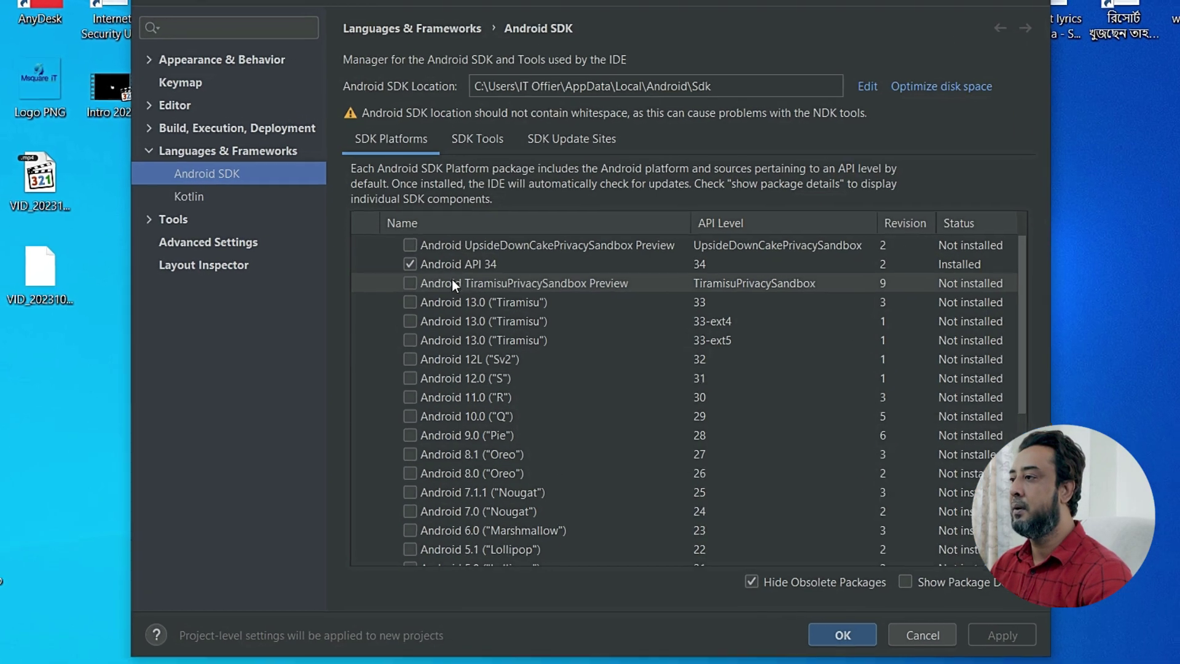
Install Android 13.0 (API 33) plus the UpsideDownCake and Tiramisu privacy sandbox preview platforms
click(410, 244)
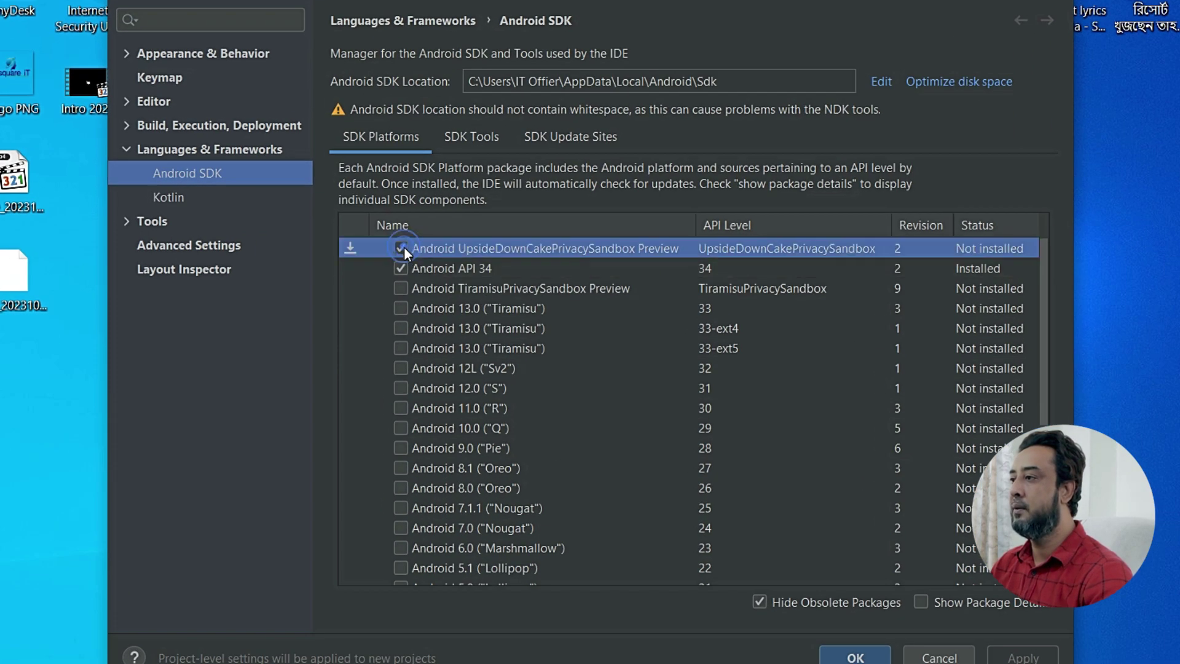
click(401, 286)
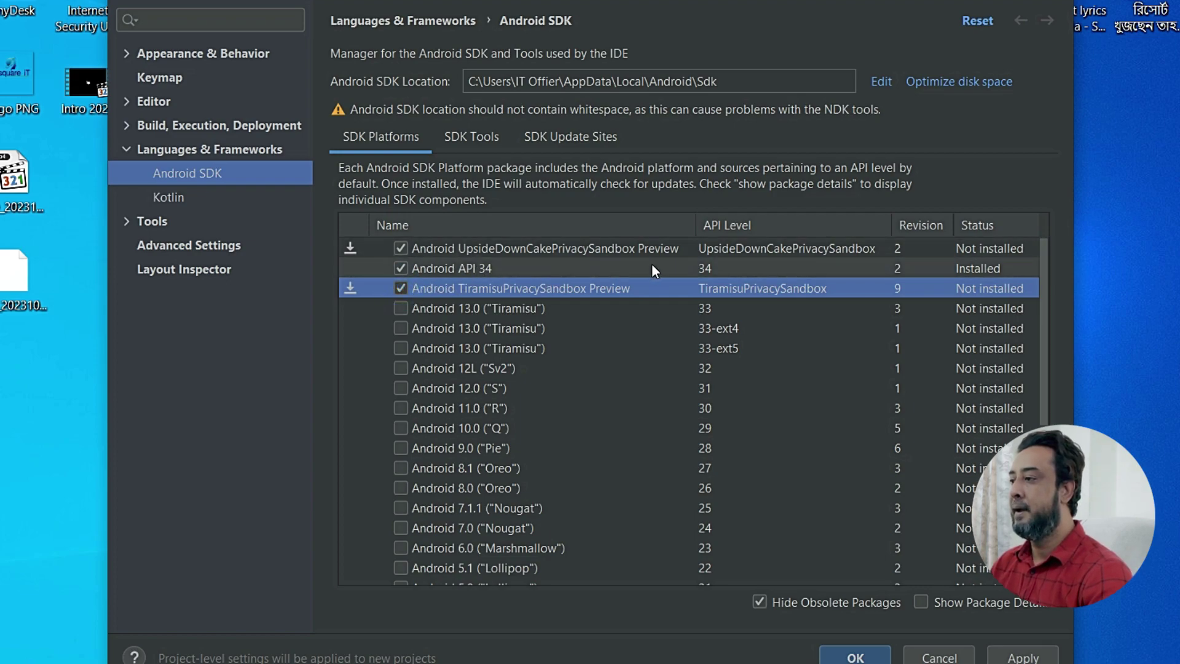
click(402, 307)
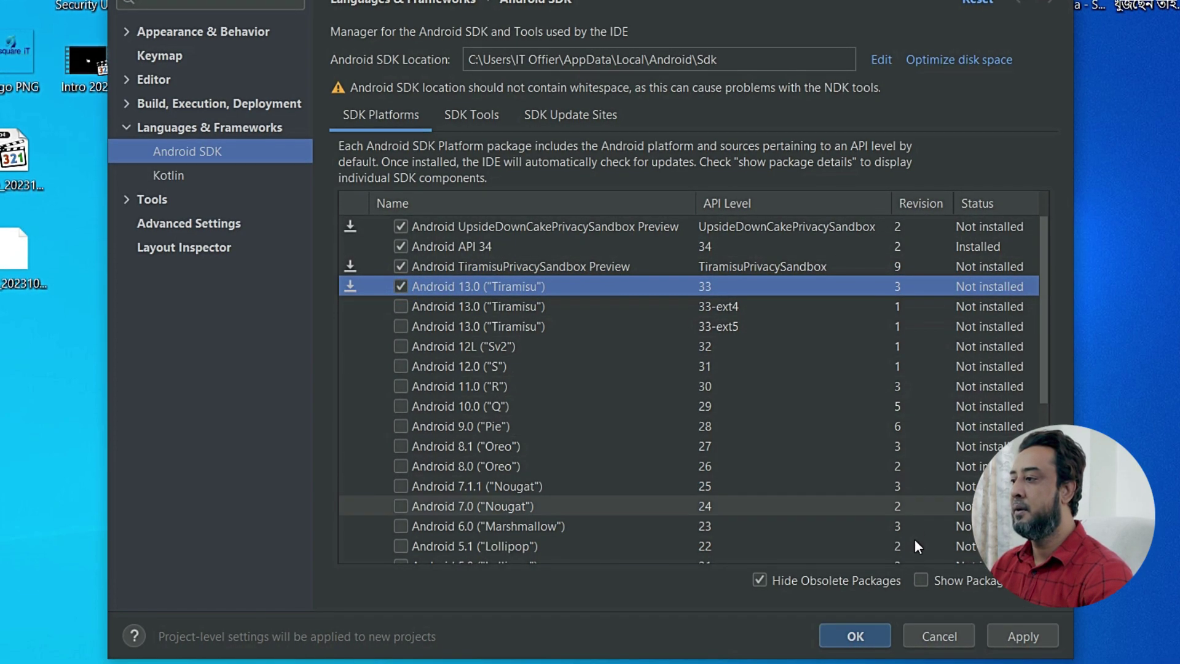
click(855, 633)
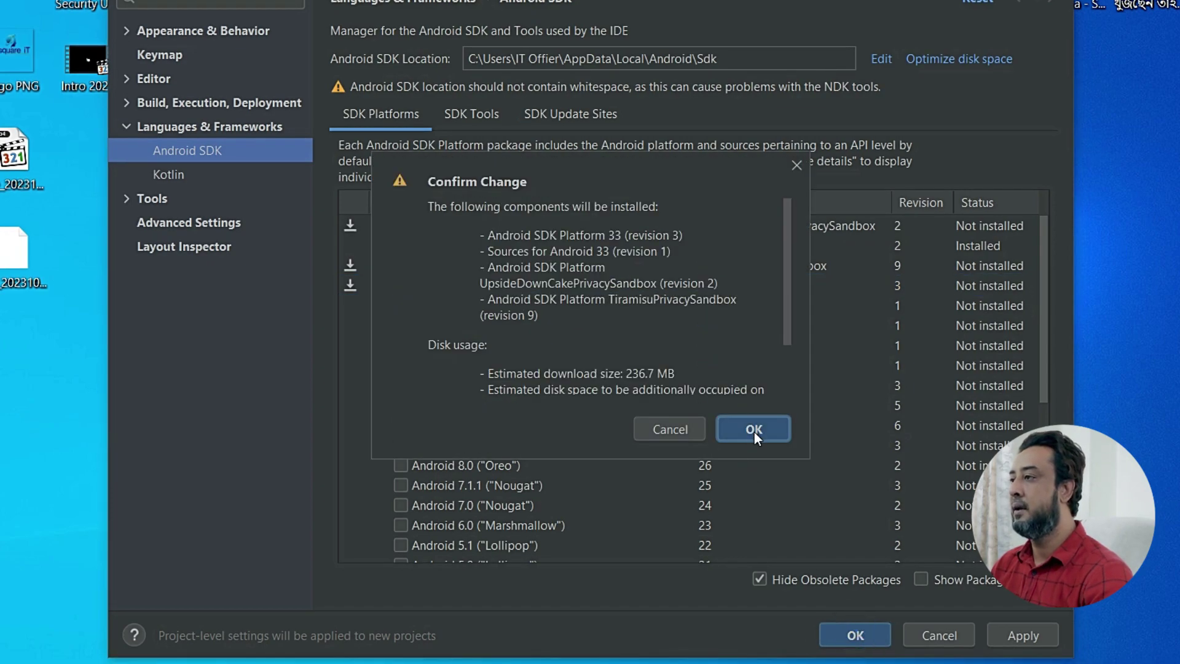
click(758, 425)
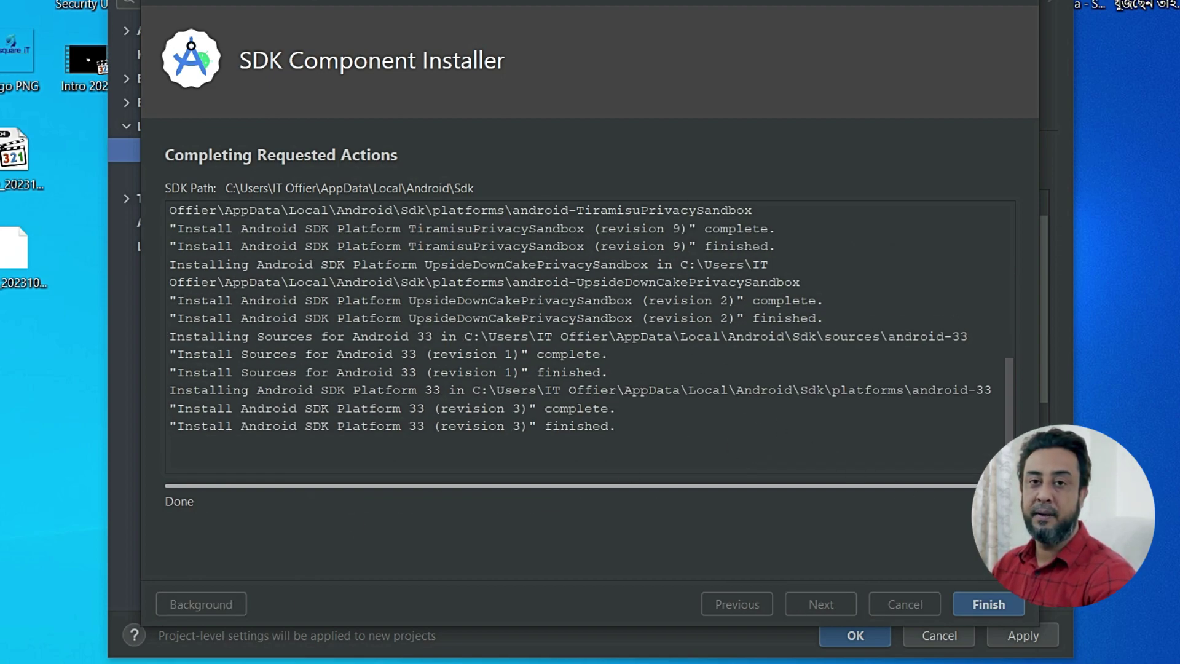
click(988, 604)
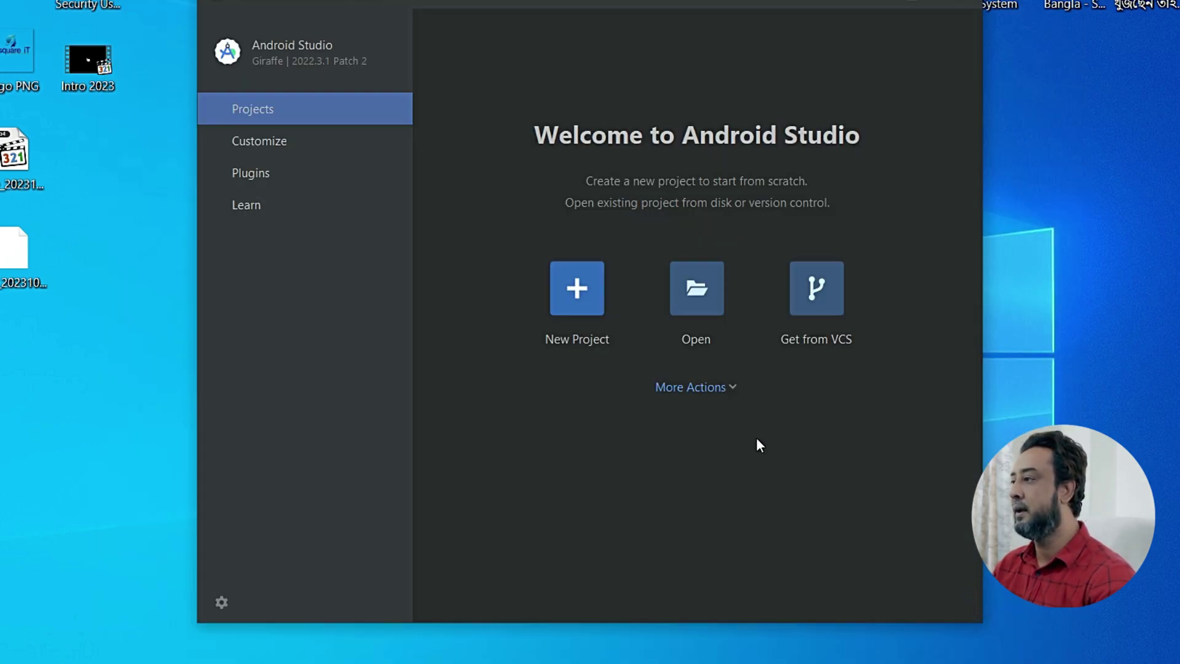
In Virtual Device Manager, start a new virtual device and list the TV hardware profiles
click(728, 387)
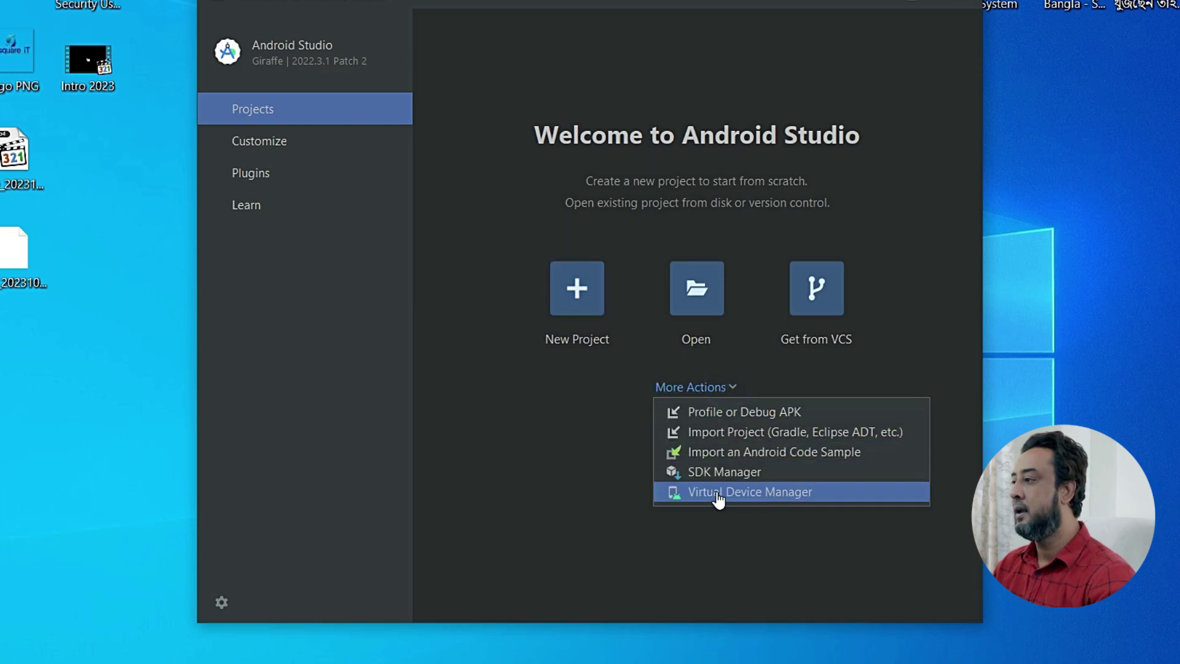
click(740, 495)
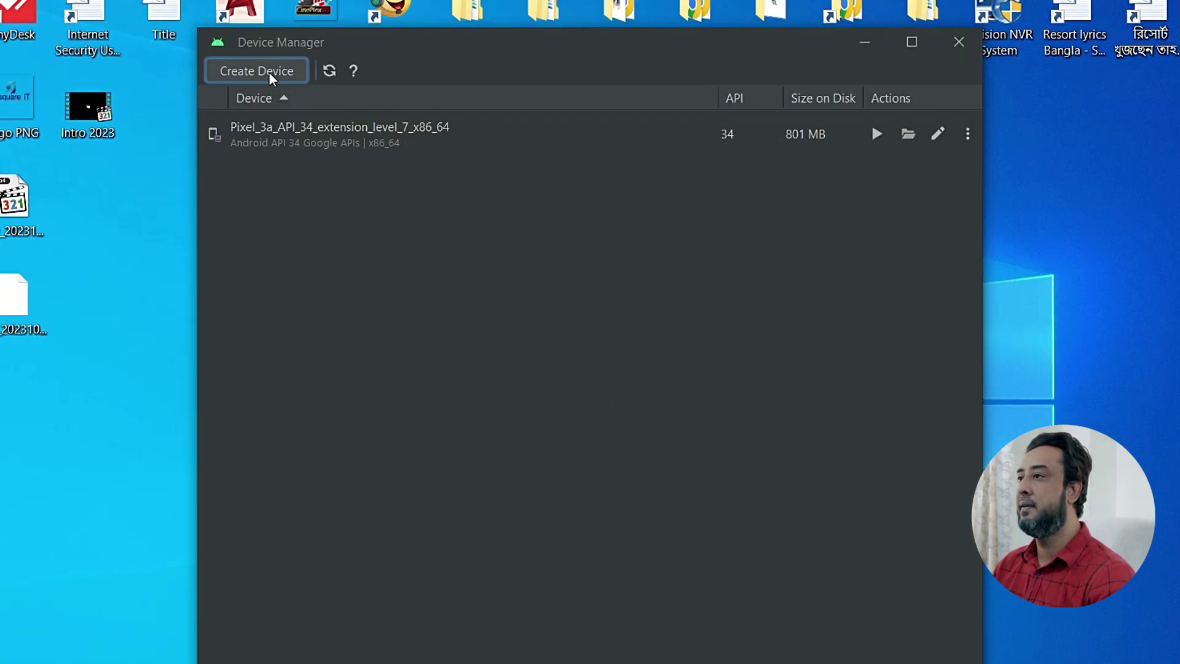
click(268, 71)
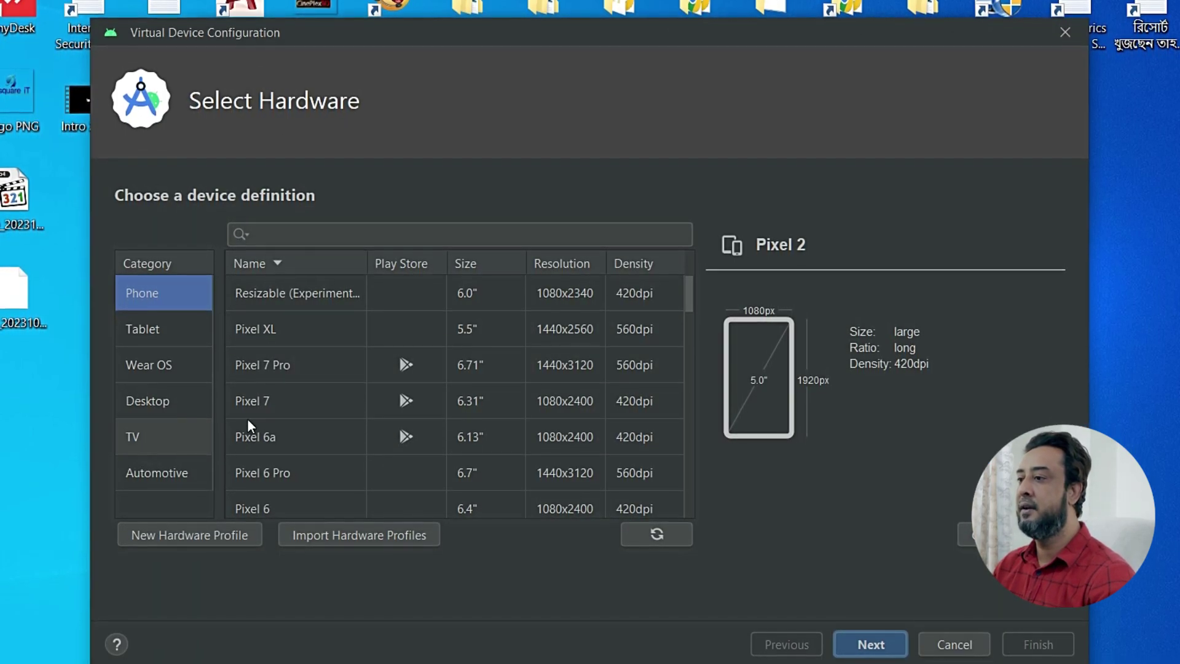
click(153, 431)
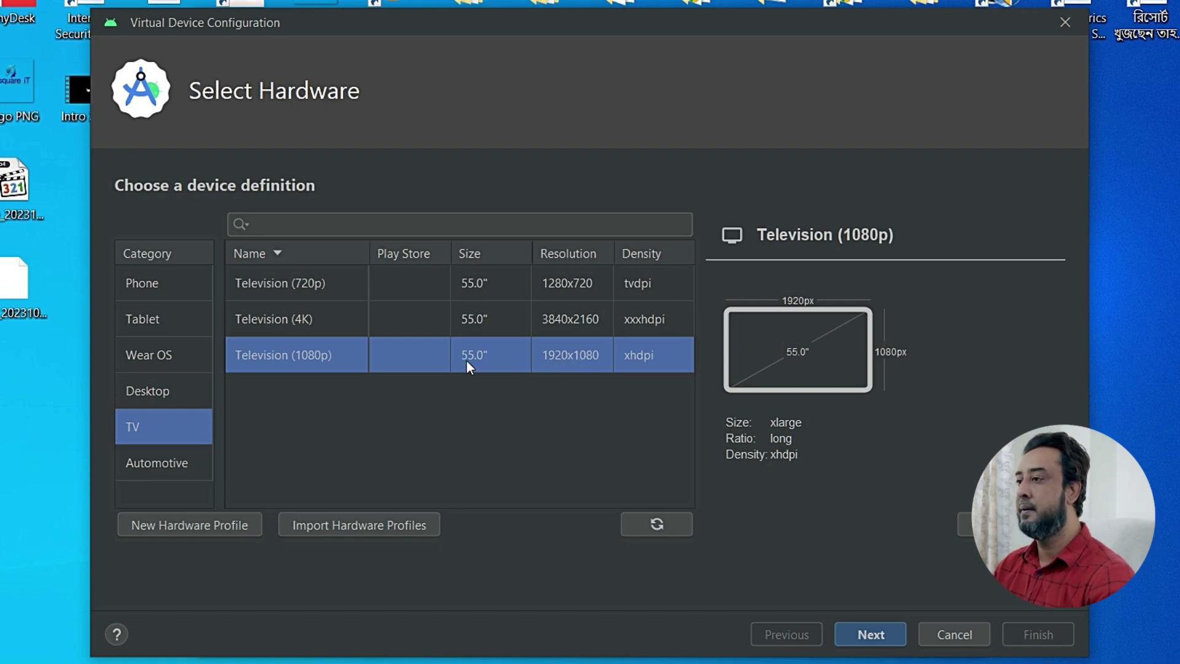
Download the Tiramisu Google TV x86 image, use it, and select the device name in Verify Configuration
click(876, 636)
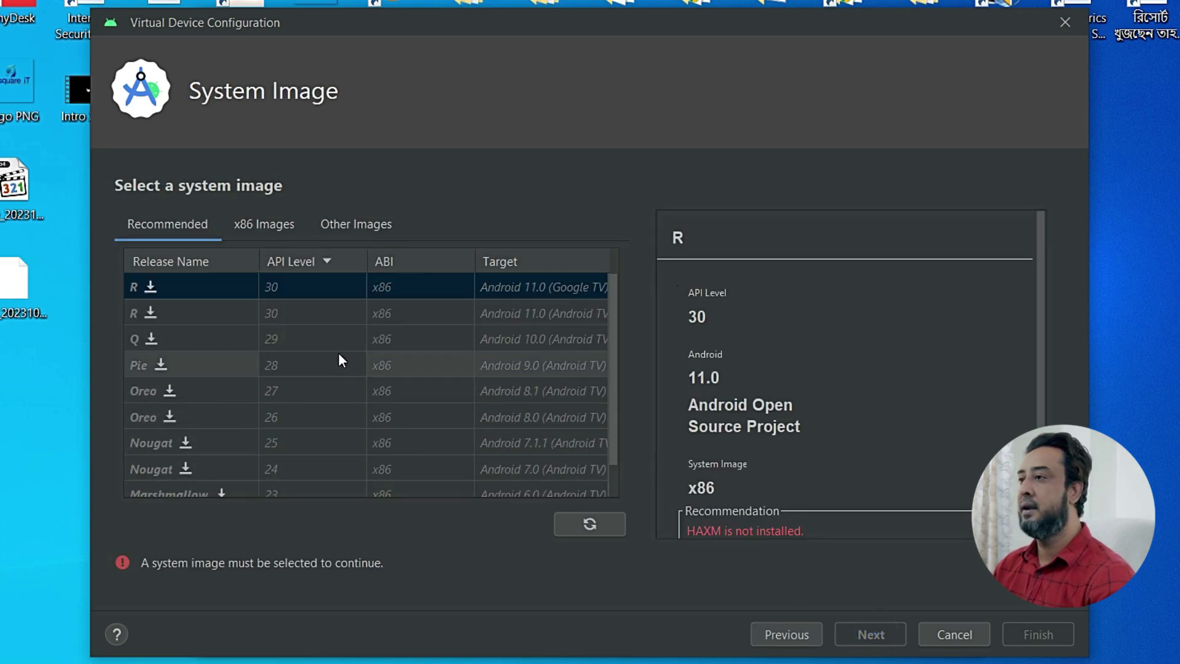
click(273, 223)
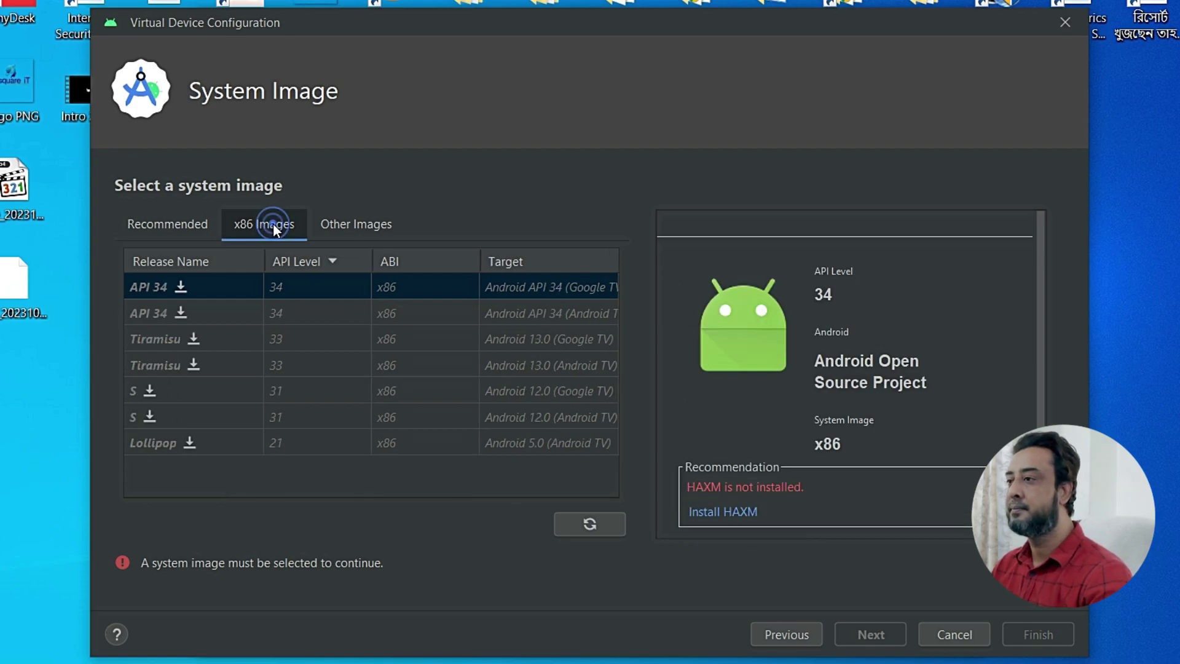
click(191, 340)
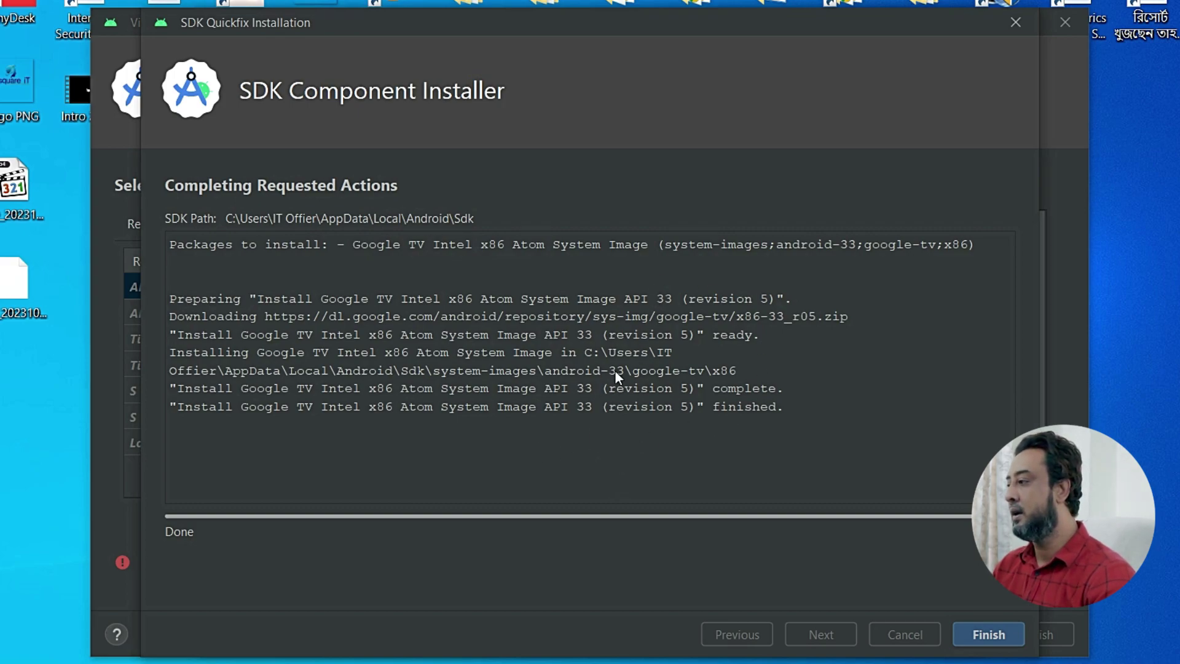
click(989, 635)
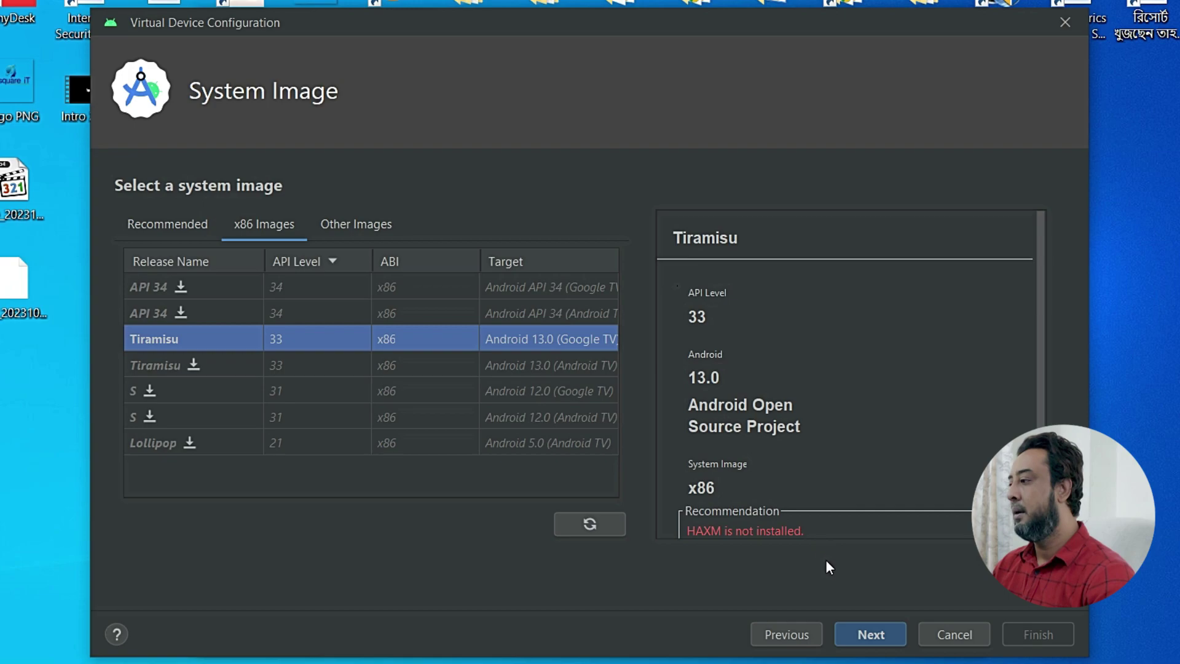
click(878, 633)
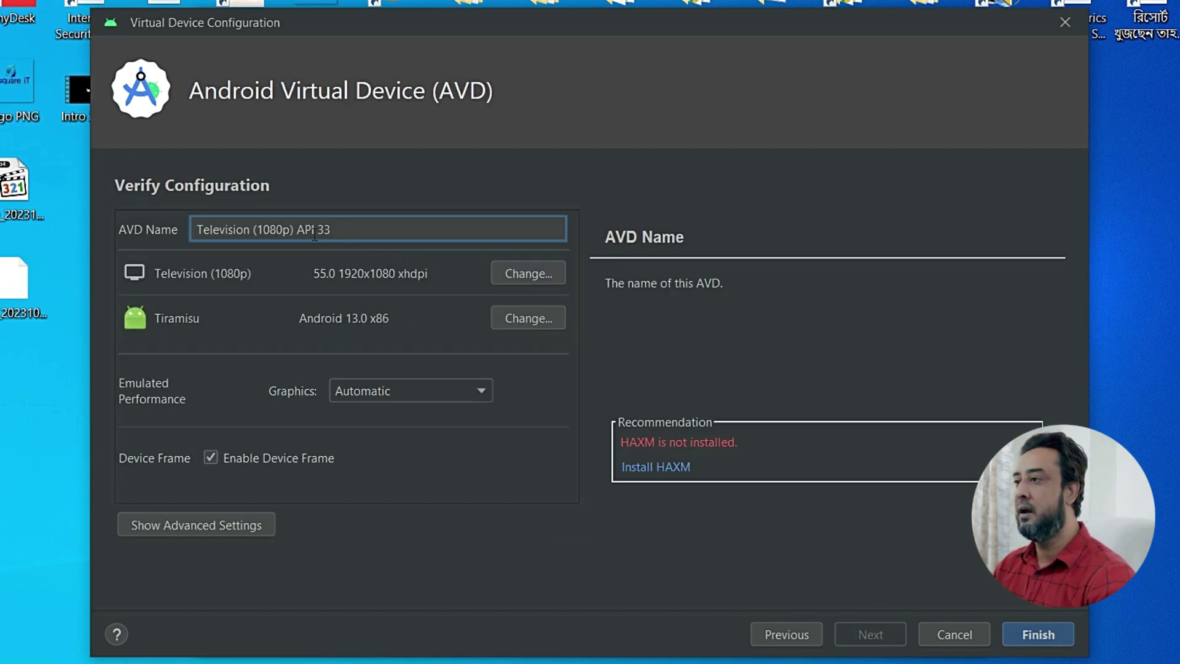
drag(362, 226, 153, 236)
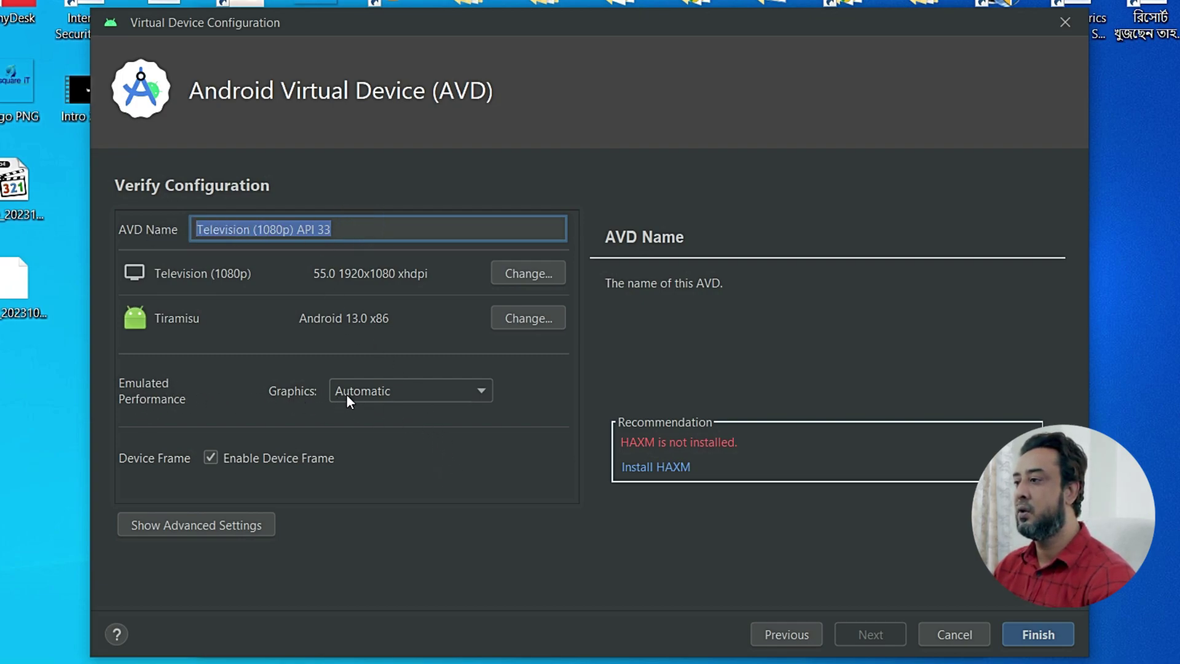
Set graphics to Hardware - GLES 2.0 and make the emulator cold boot
click(484, 394)
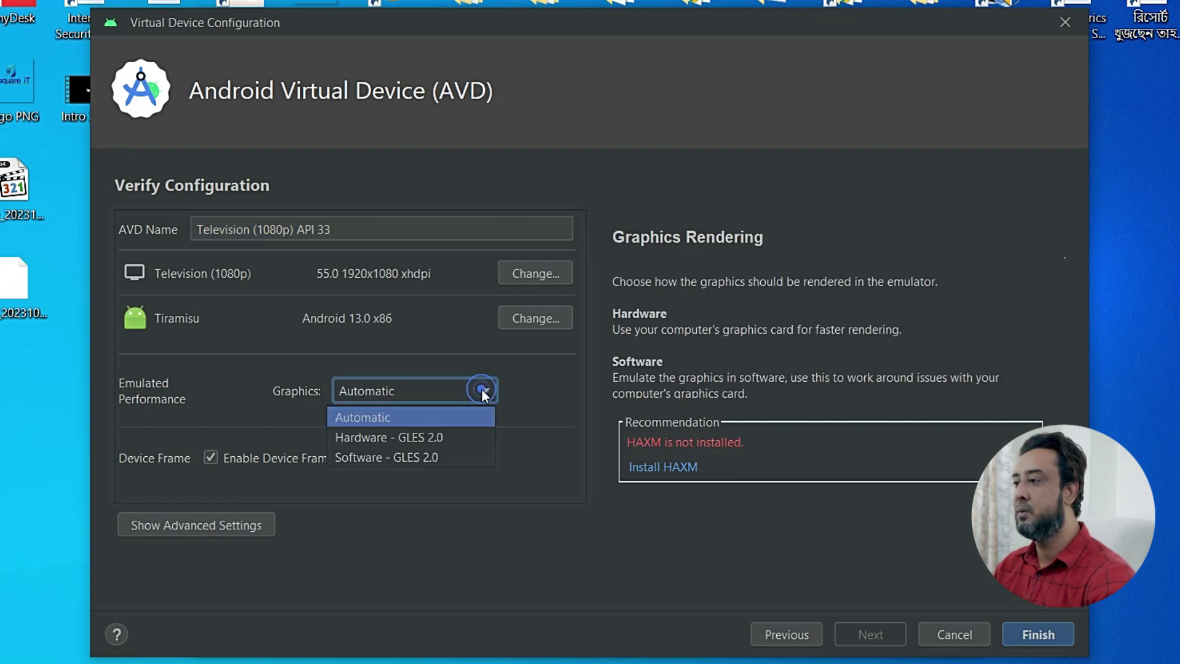
click(392, 437)
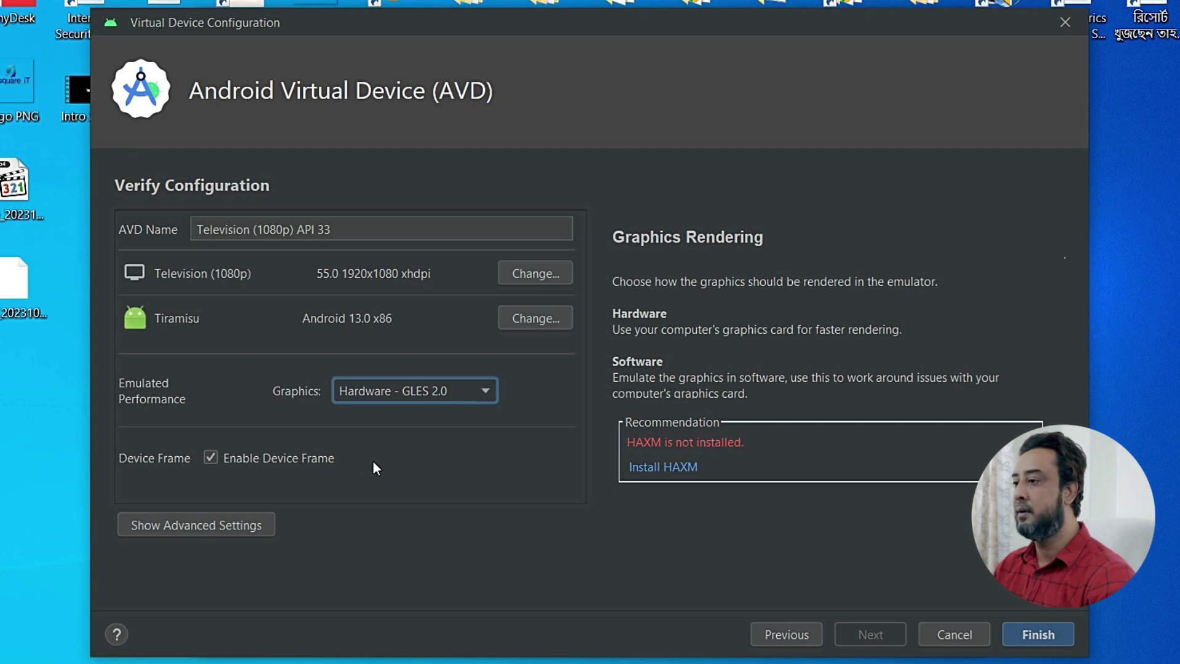
click(179, 526)
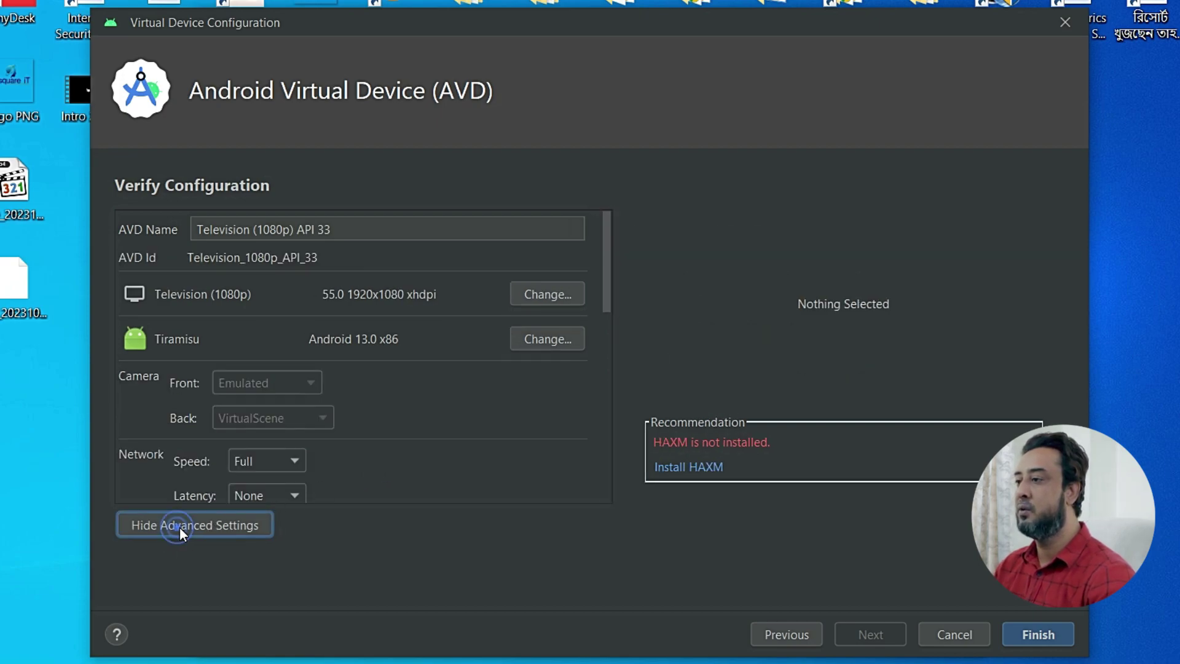
scroll(413, 461, down, 5)
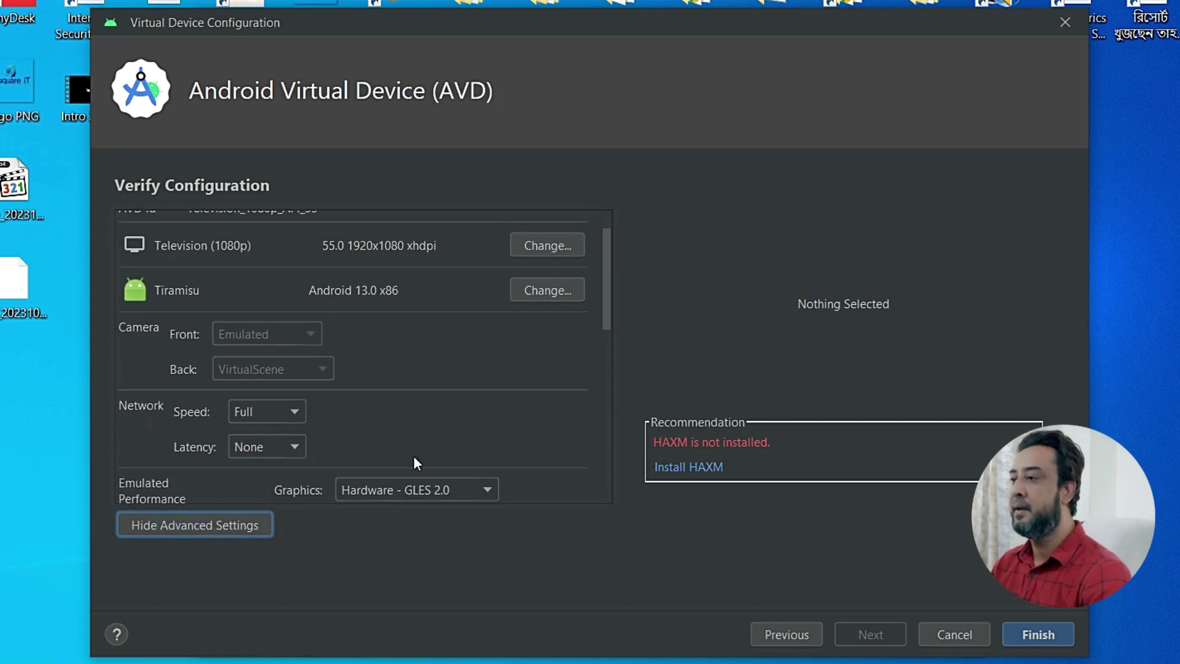
scroll(491, 482, down, 8)
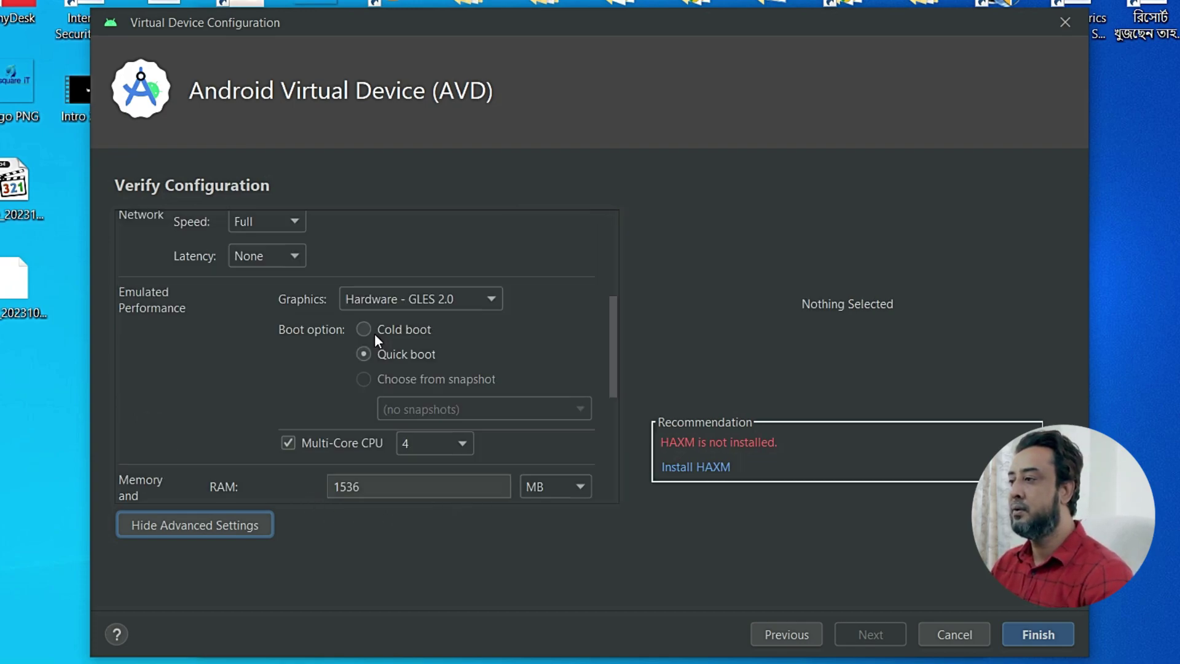
click(364, 328)
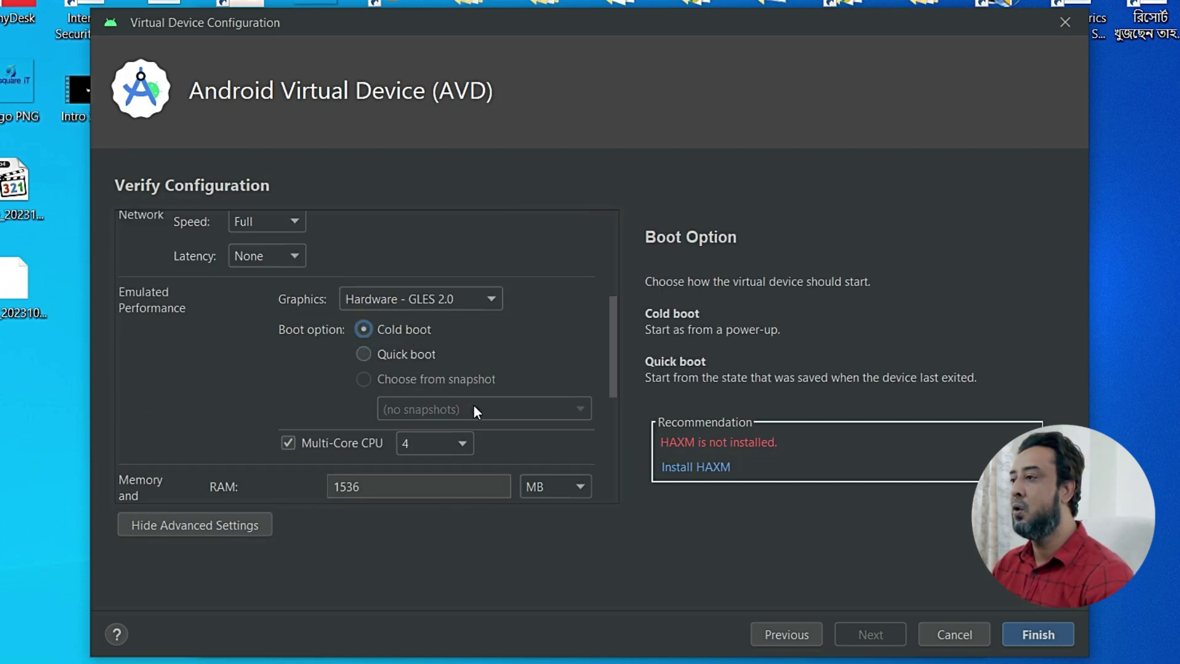
Change the device RAM from 1536 MB to 4 GB
scroll(473, 405, down, 6)
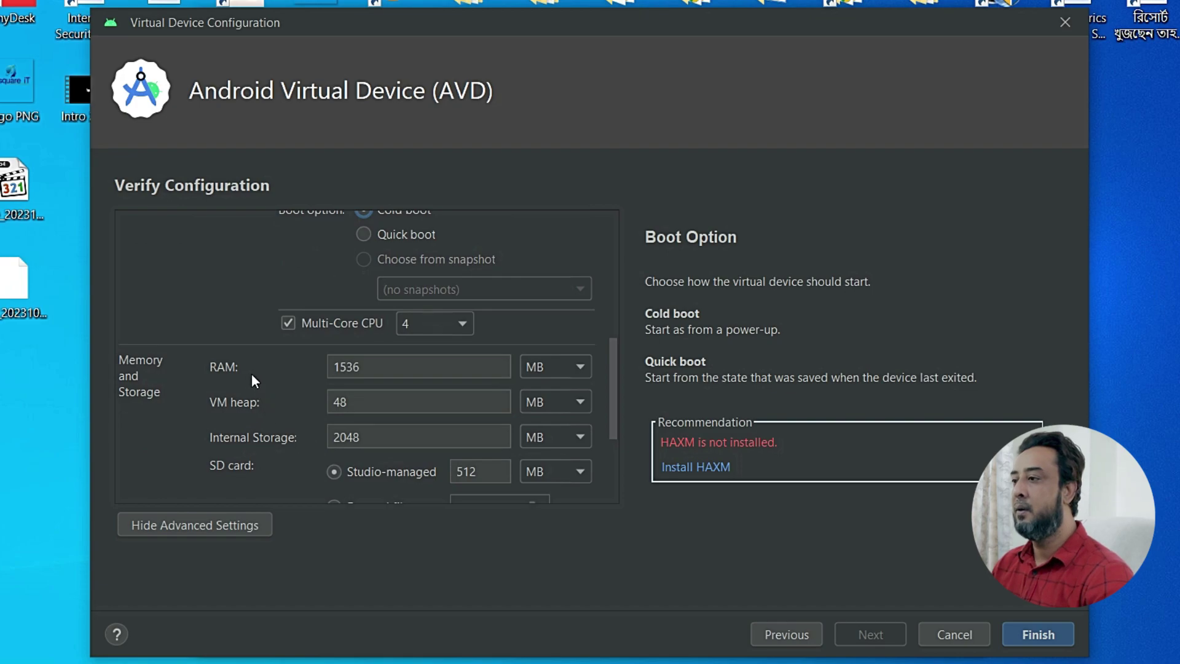
double_click(377, 370)
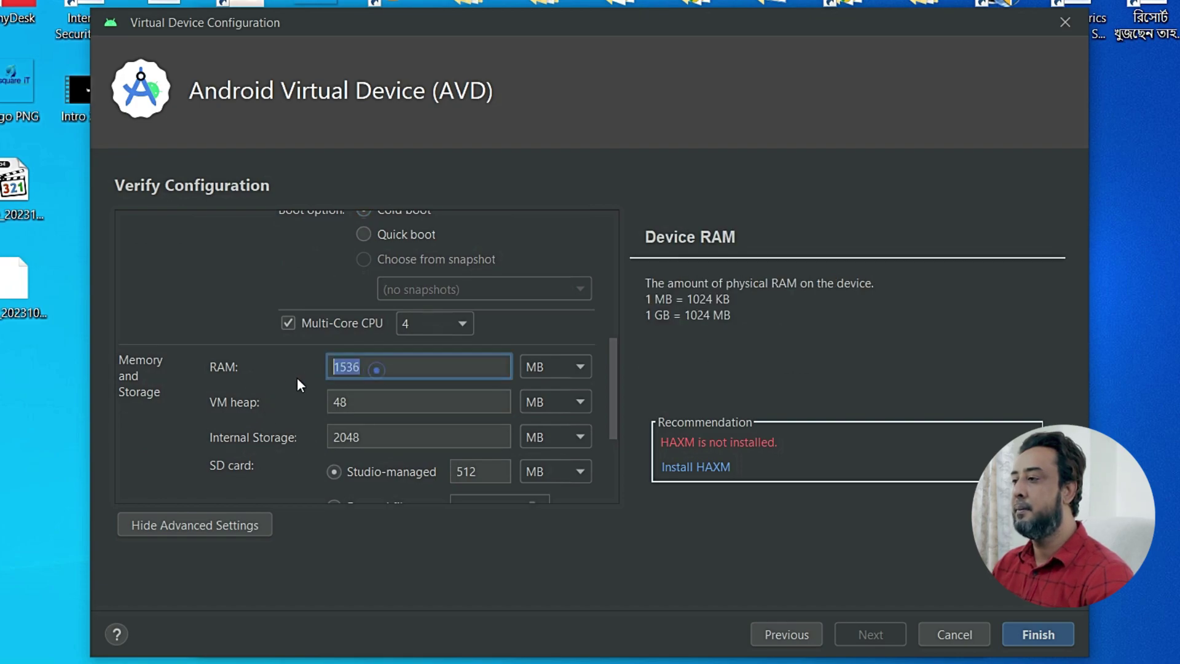
click(581, 367)
click(541, 453)
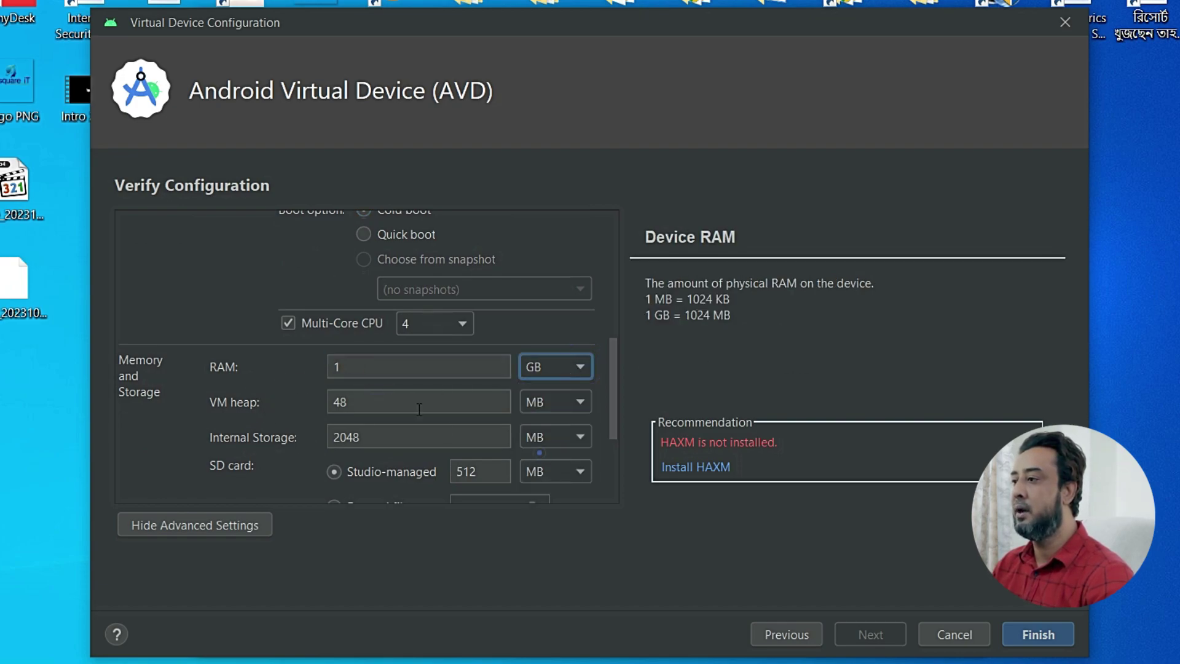
click(351, 369)
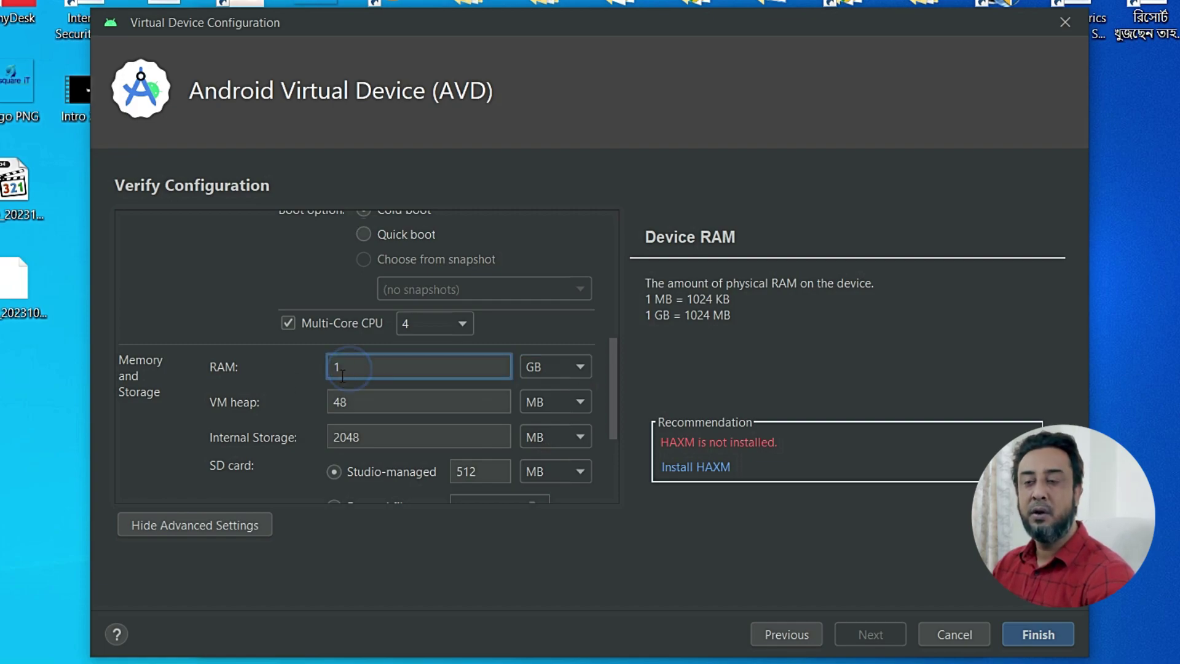
double_click(353, 366)
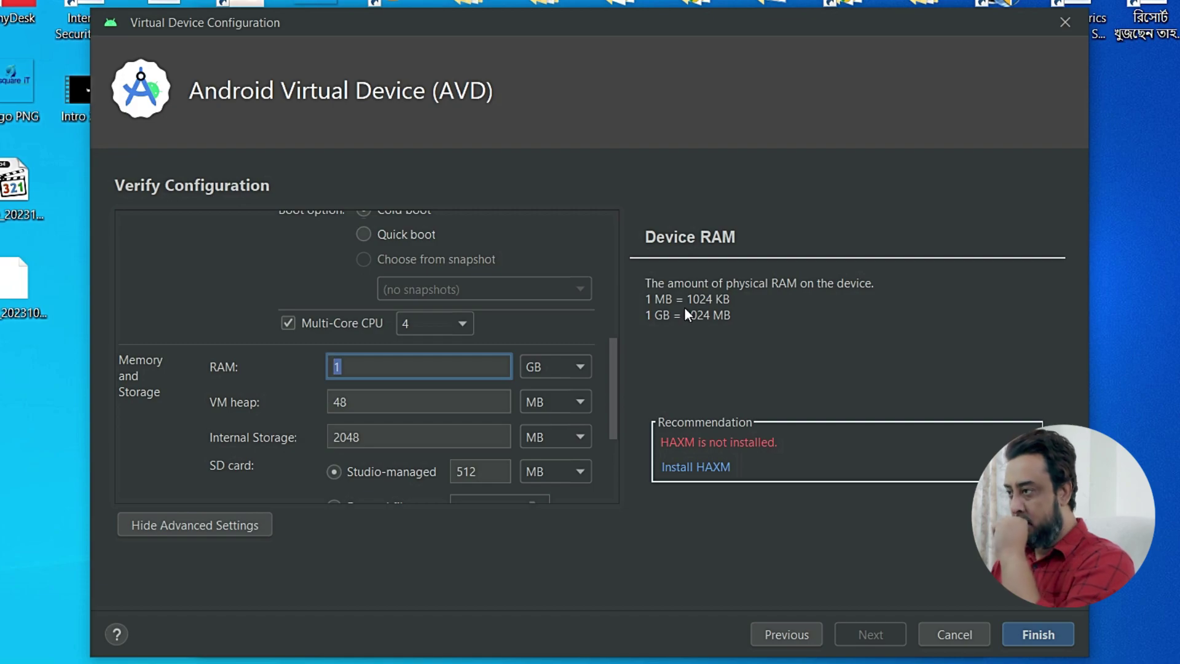
text(4)
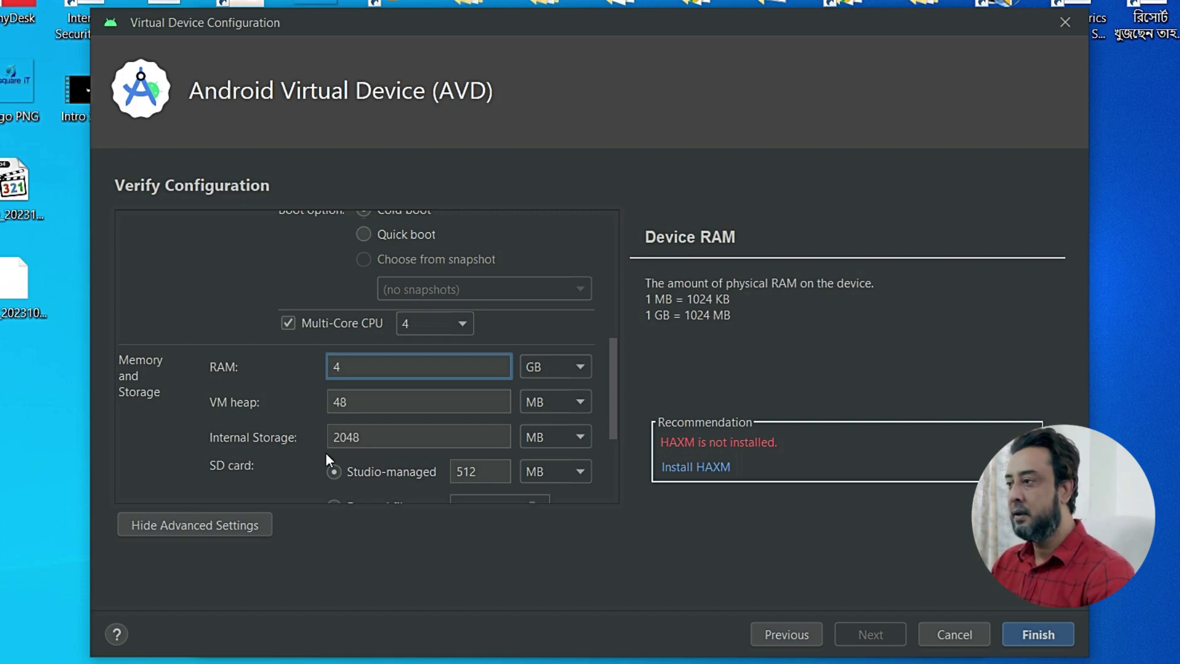
click(393, 406)
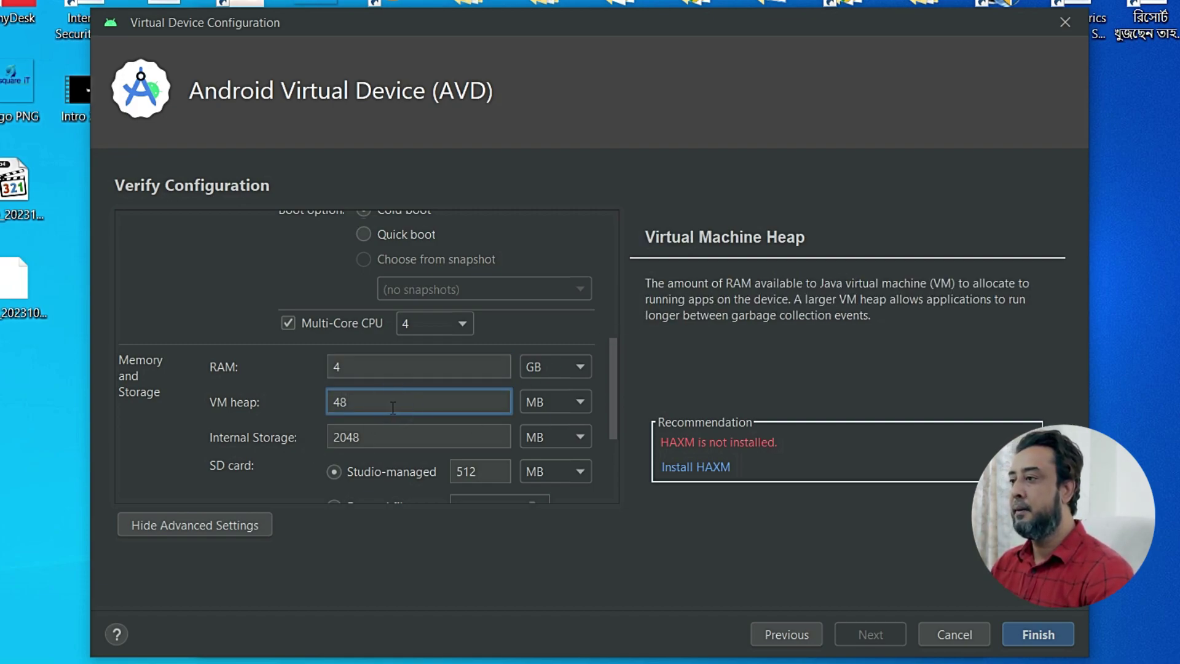
key(Tab)
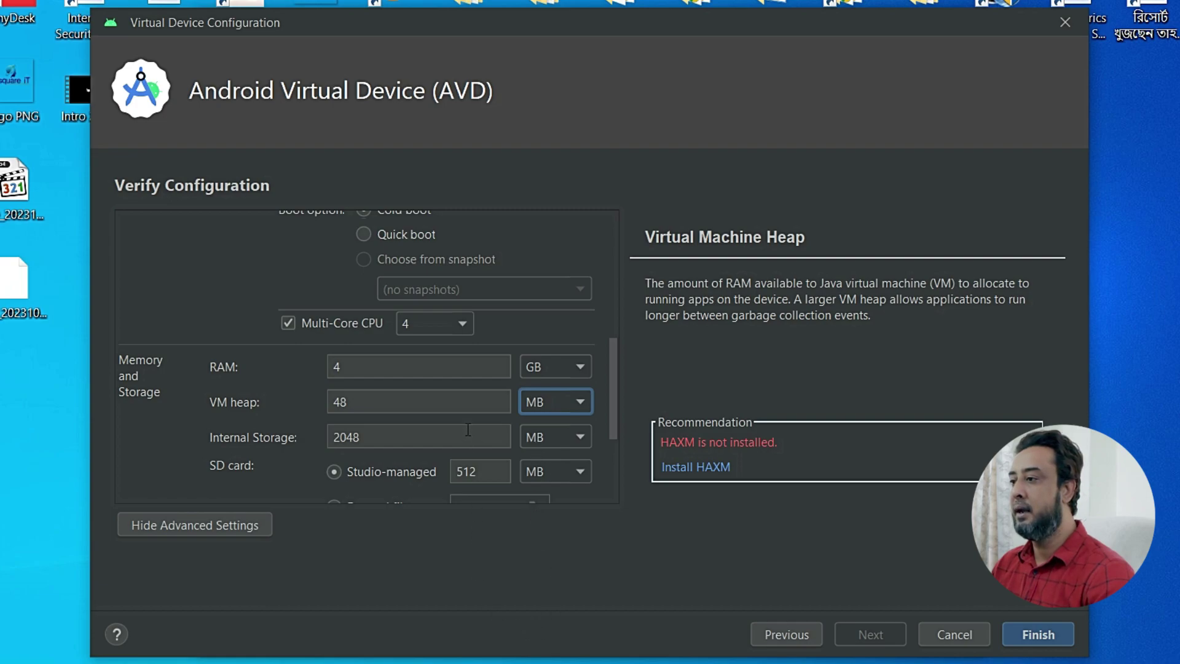
scroll(455, 430, down, 1)
Set the internal storage to 15 GB
click(423, 407)
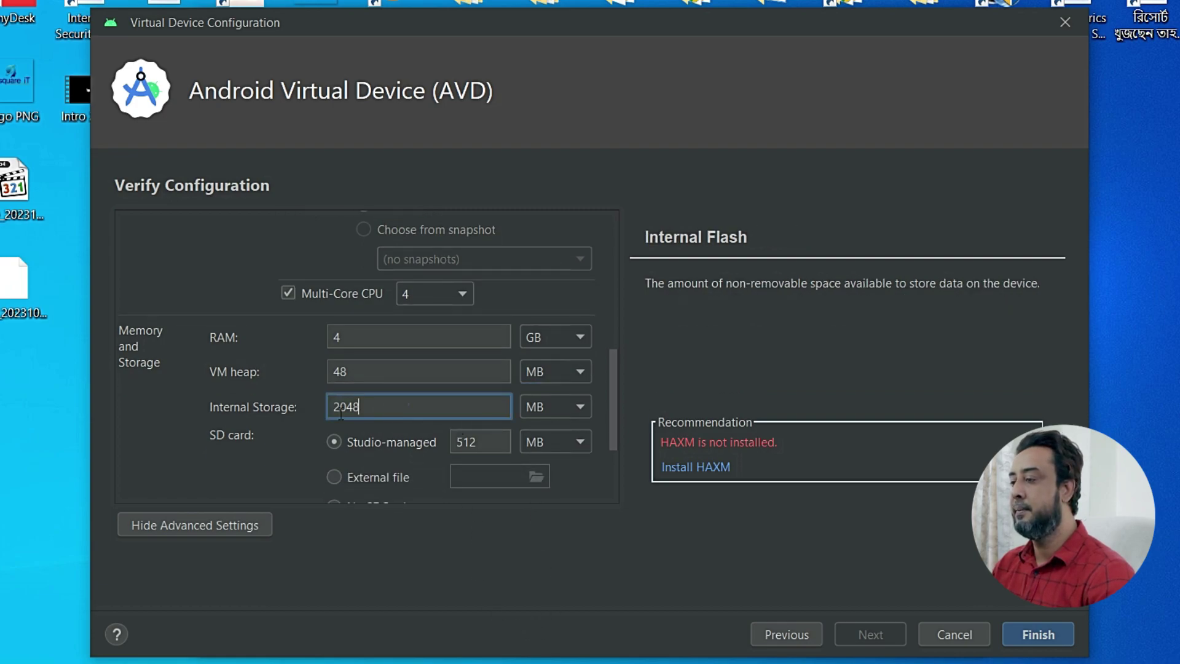
double_click(408, 405)
click(582, 407)
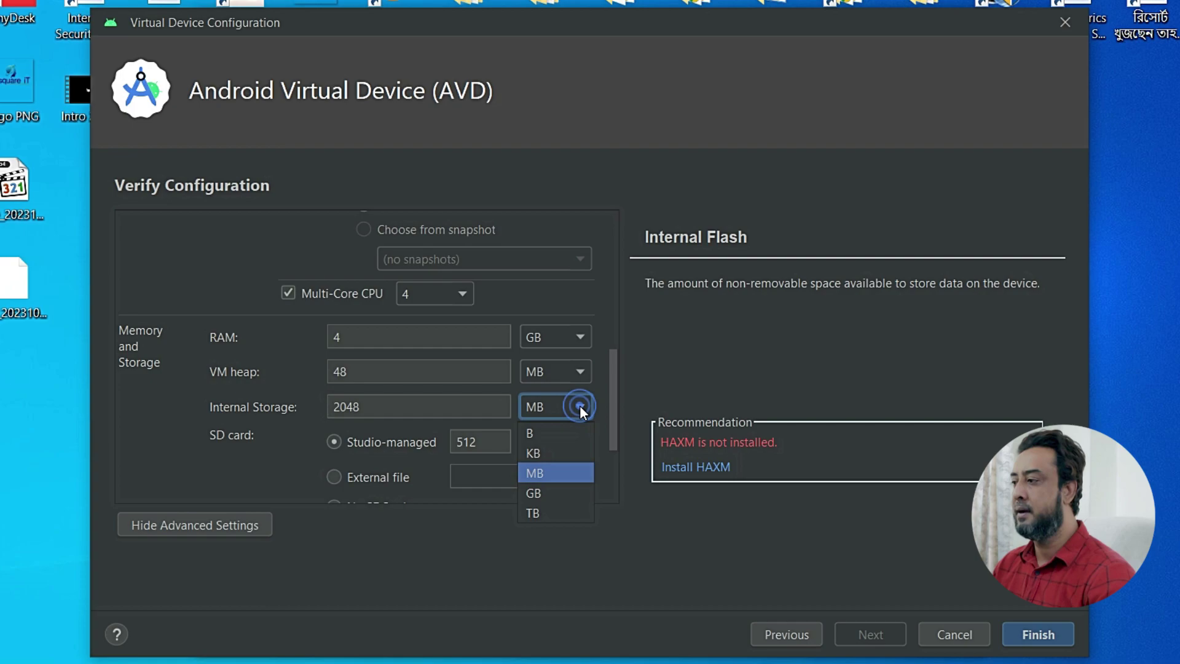
click(548, 489)
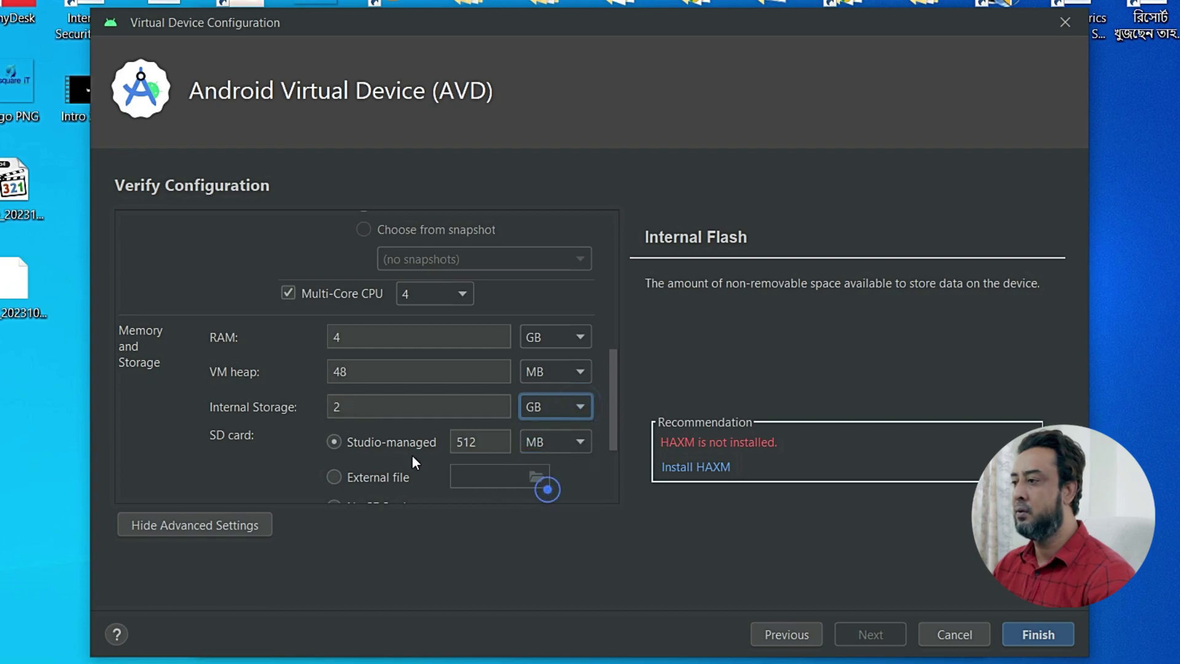
double_click(360, 408)
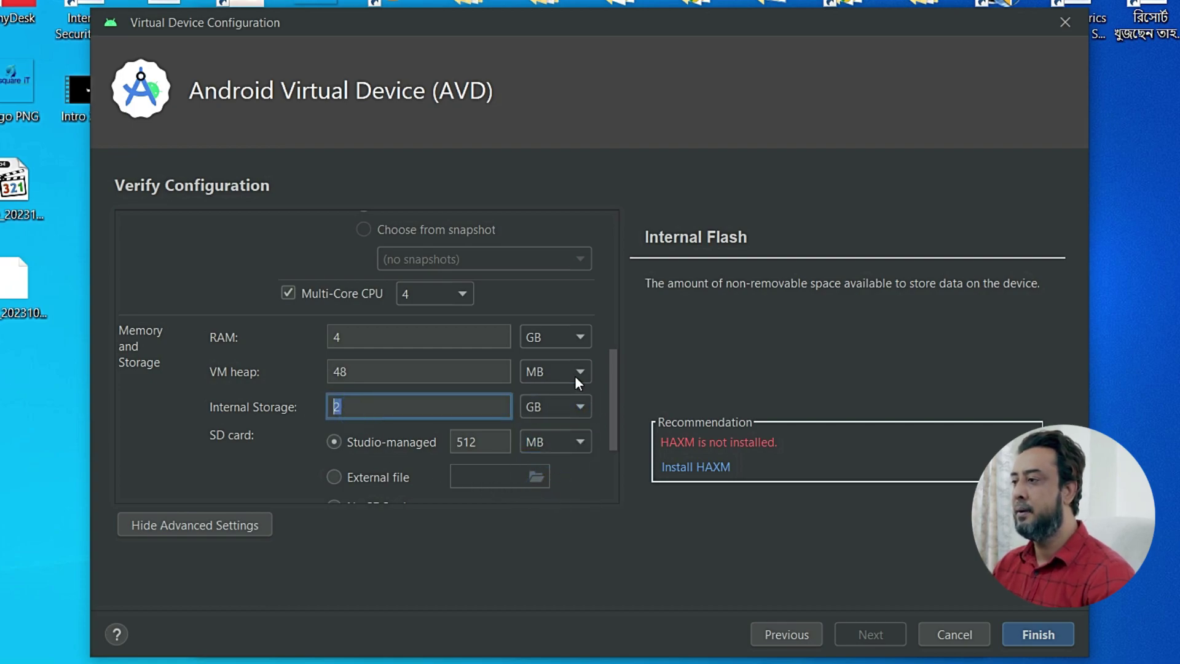
text(15)
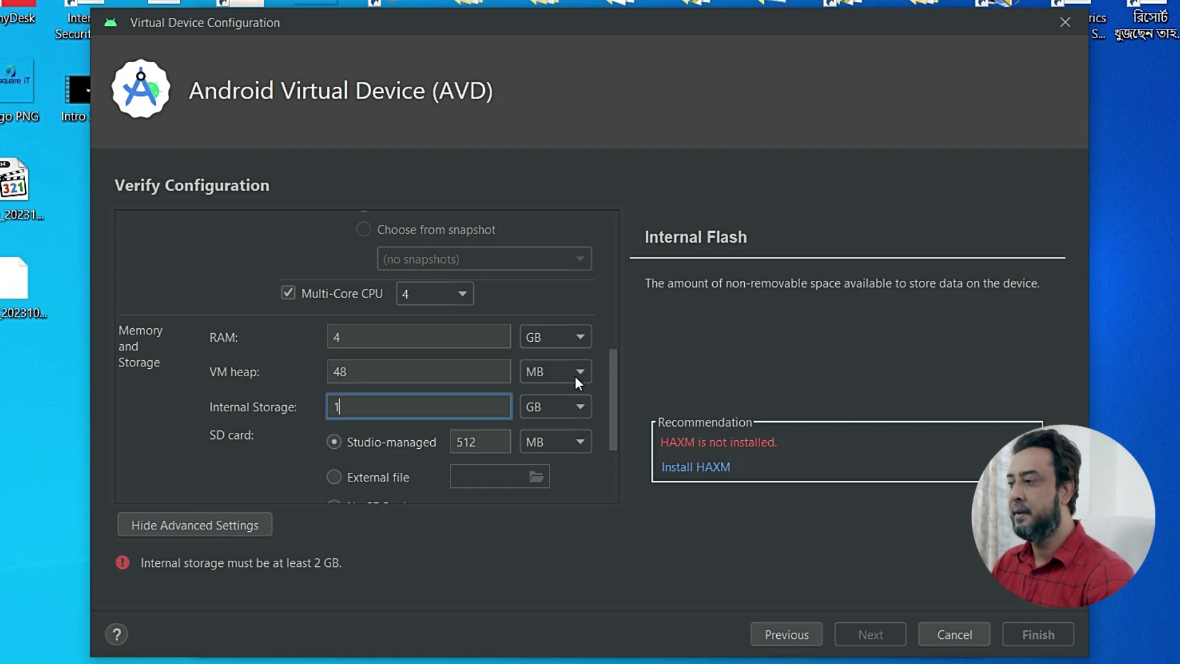
click(277, 459)
Disable the device frame, keep tv_1080p as the custom skin, and finish the device
scroll(456, 378, down, 2)
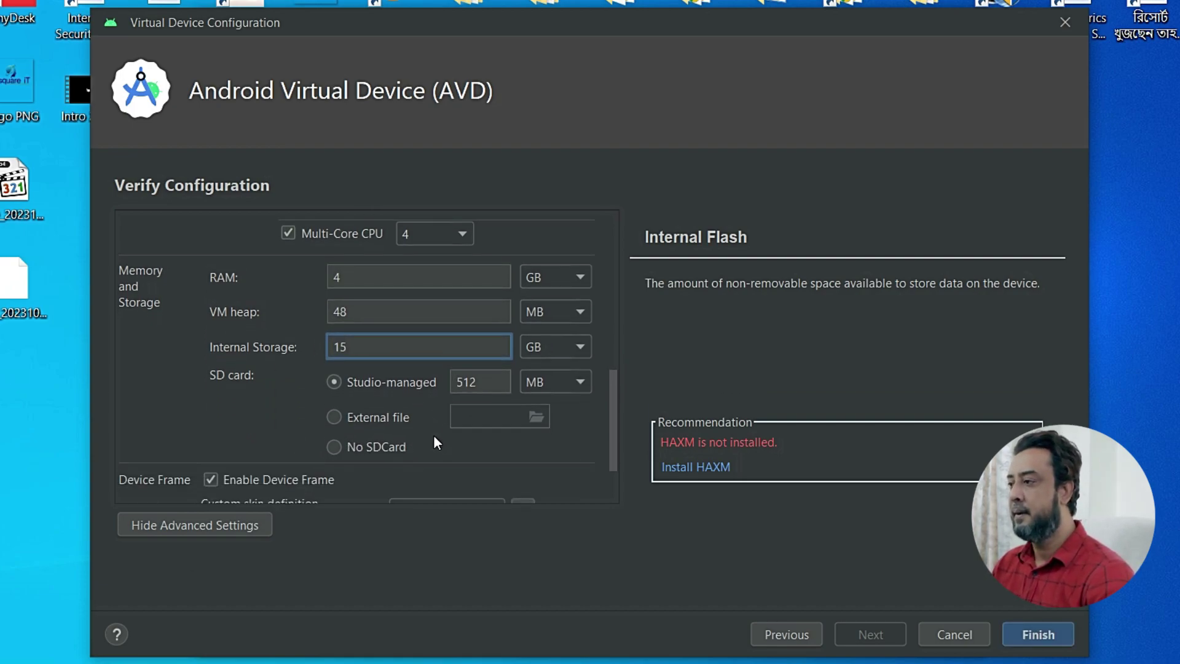
scroll(430, 427, down, 2)
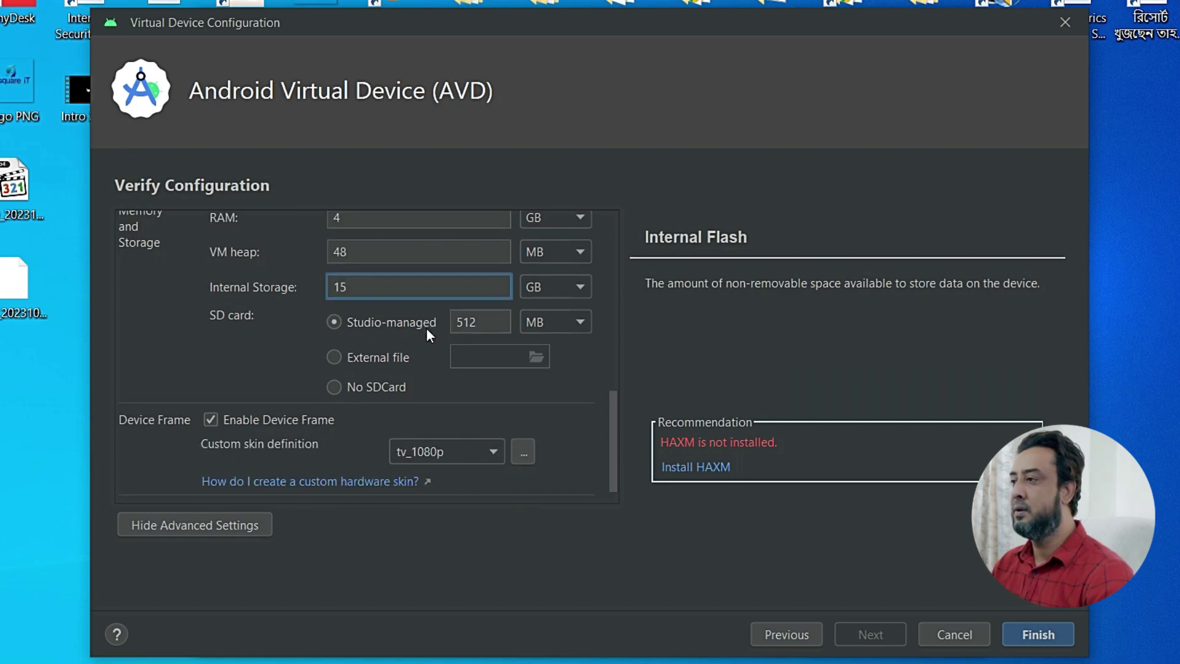
click(214, 421)
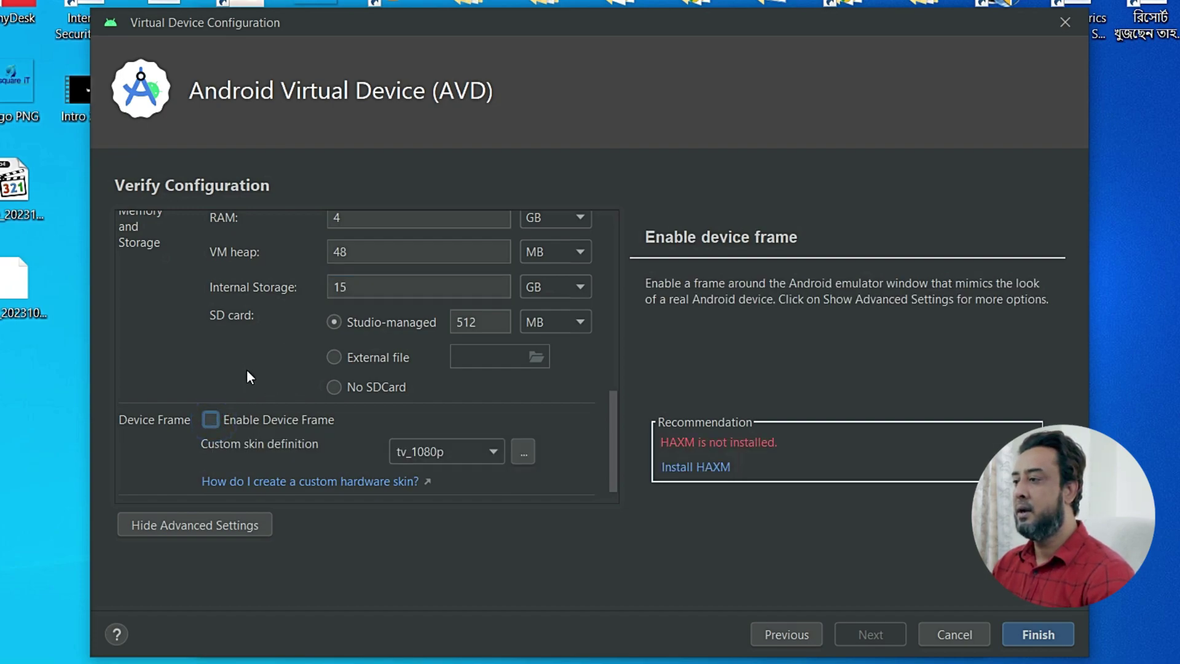
scroll(330, 360, up, 1)
scroll(345, 383, up, 1)
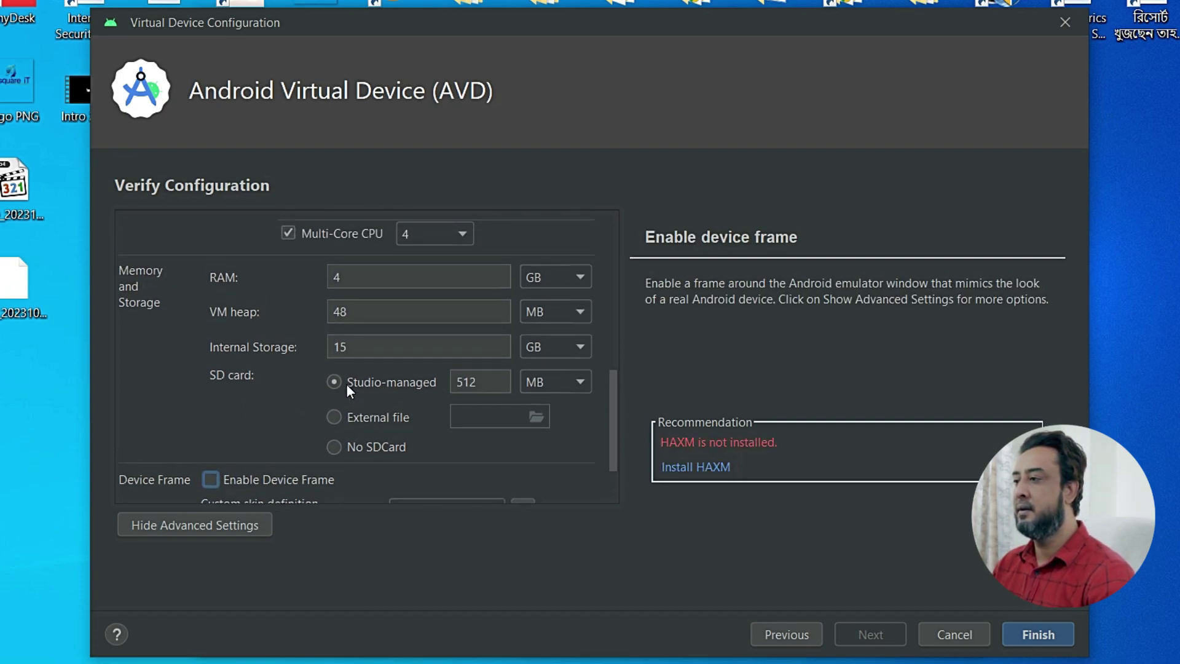
scroll(362, 380, down, 1)
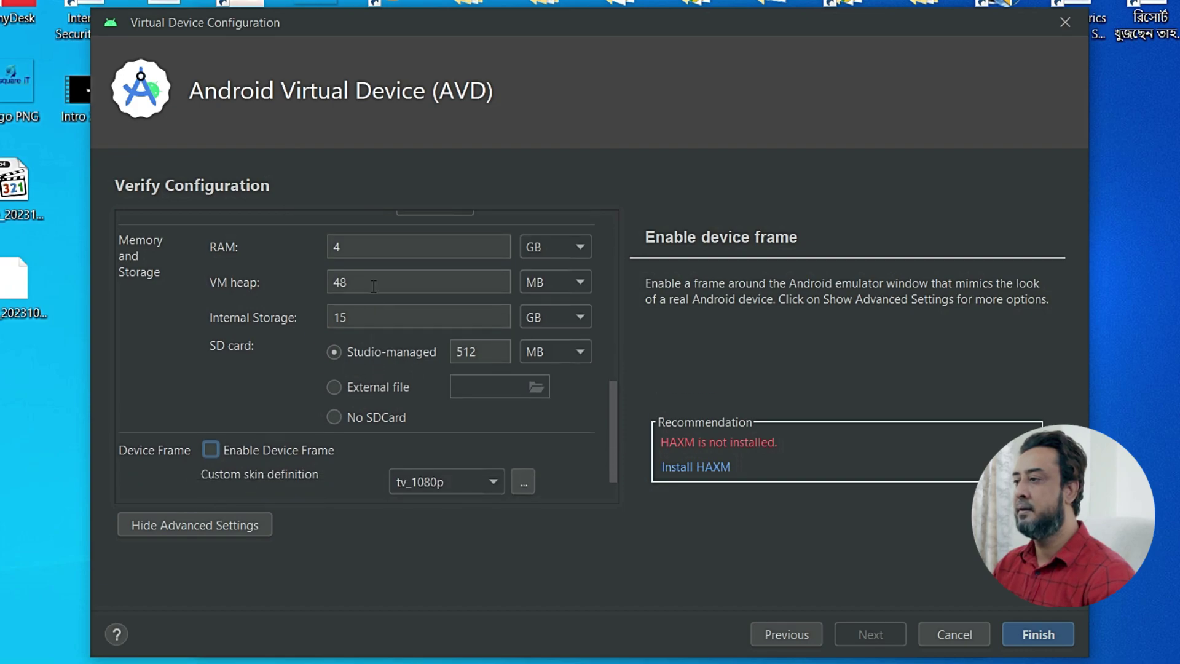
scroll(271, 480, down, 3)
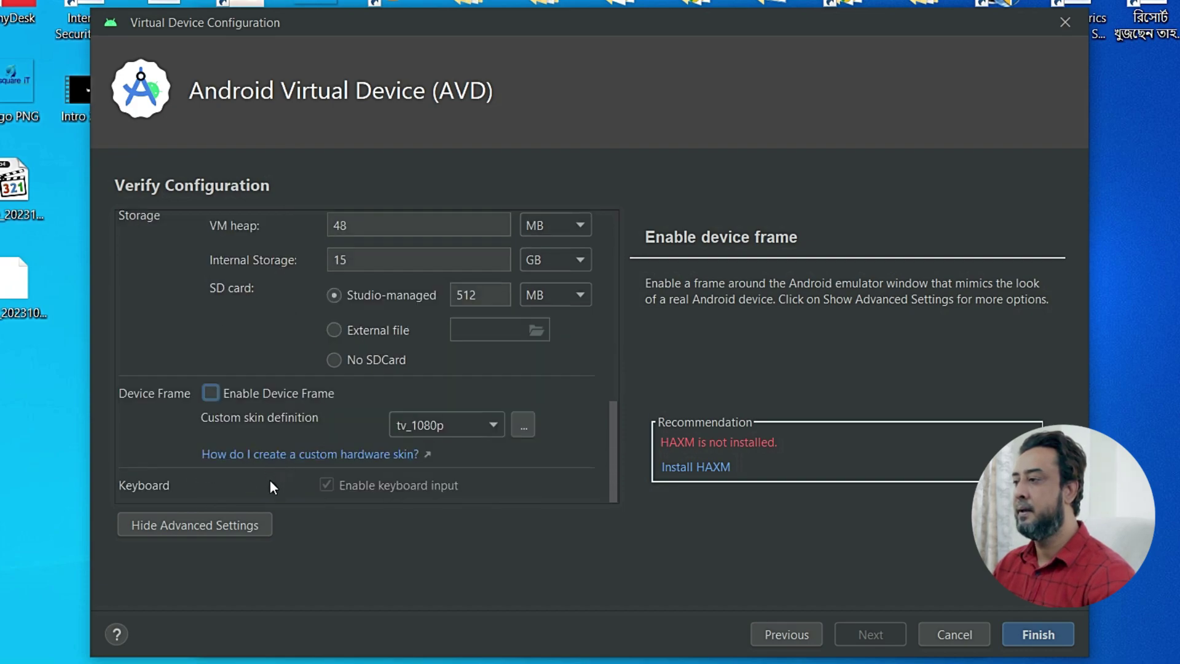
click(477, 426)
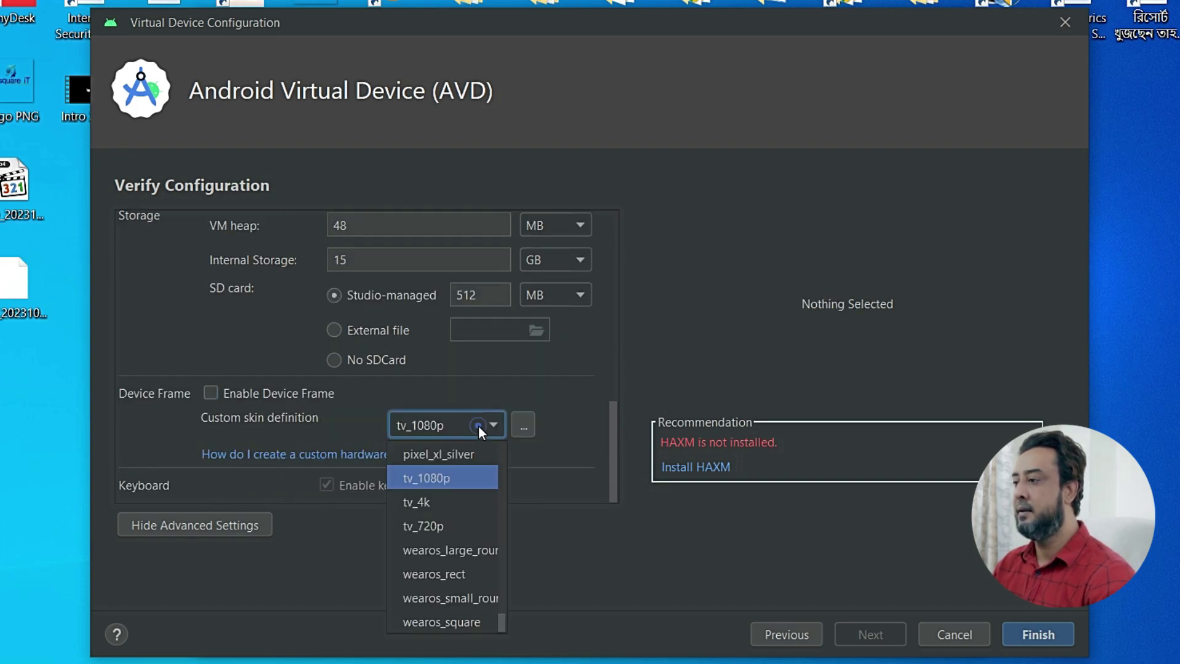
click(449, 477)
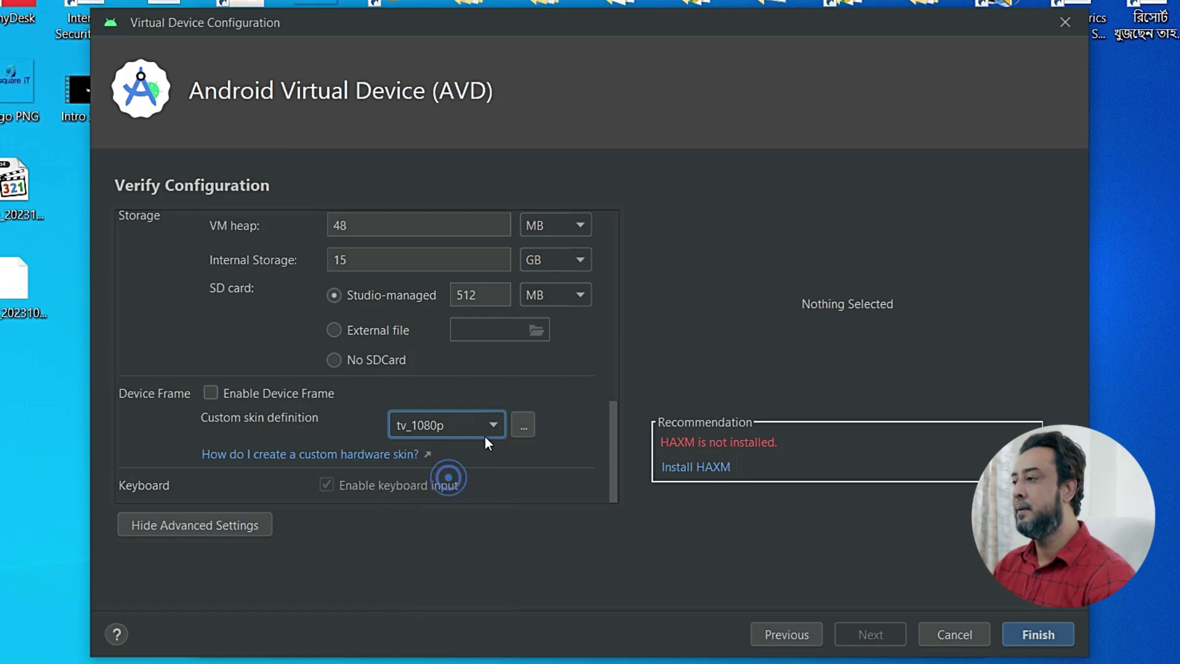
click(1034, 630)
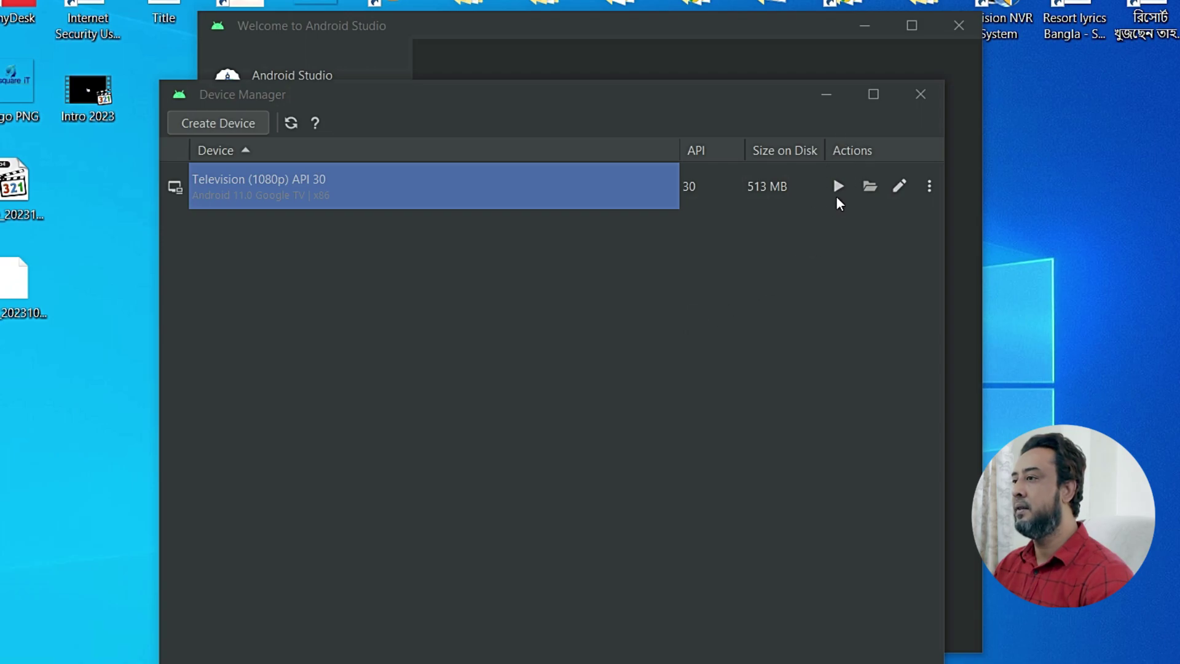
Launch the Television (1080p) API 30 emulator and begin adding a Google account
click(839, 186)
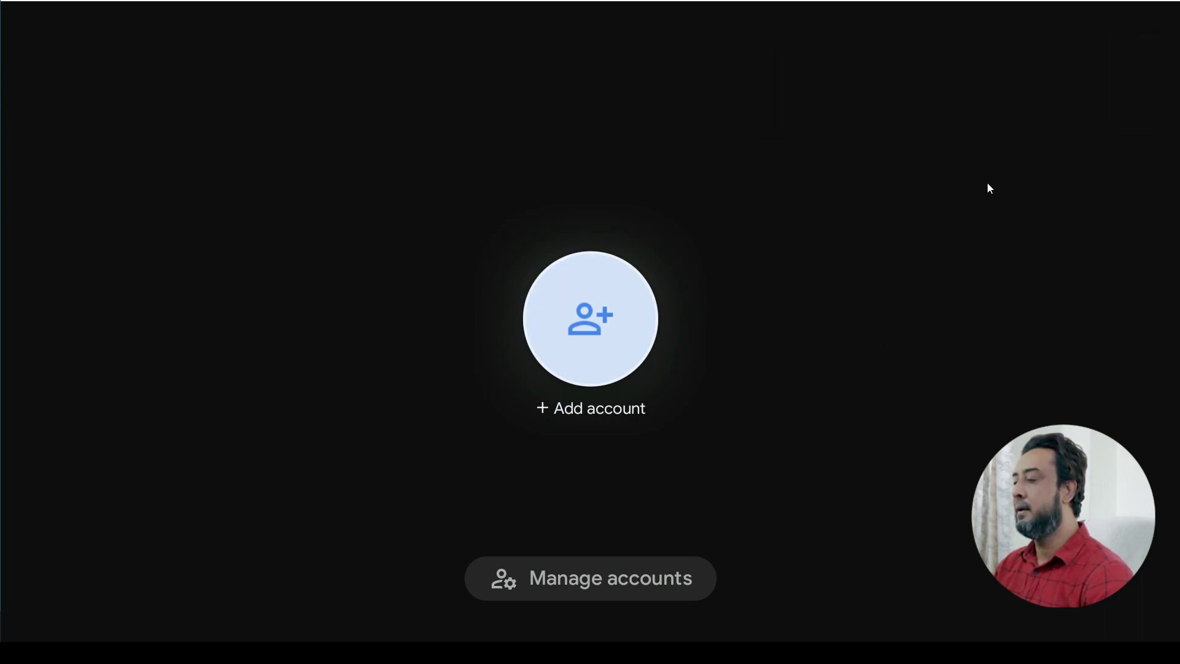
click(616, 342)
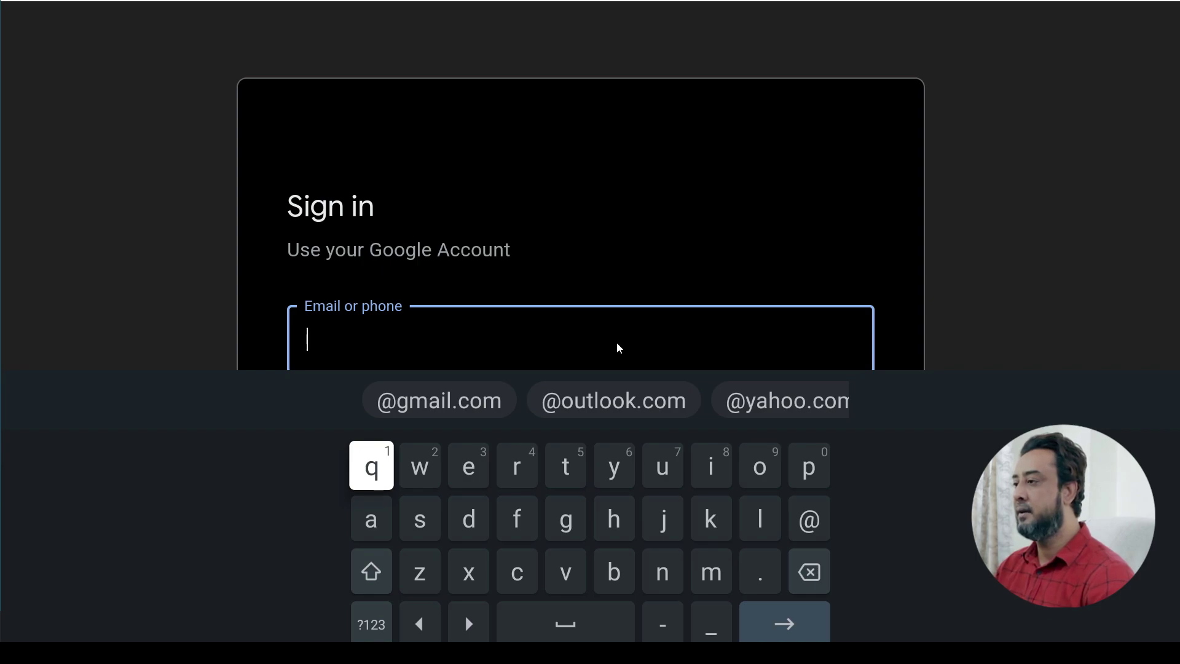
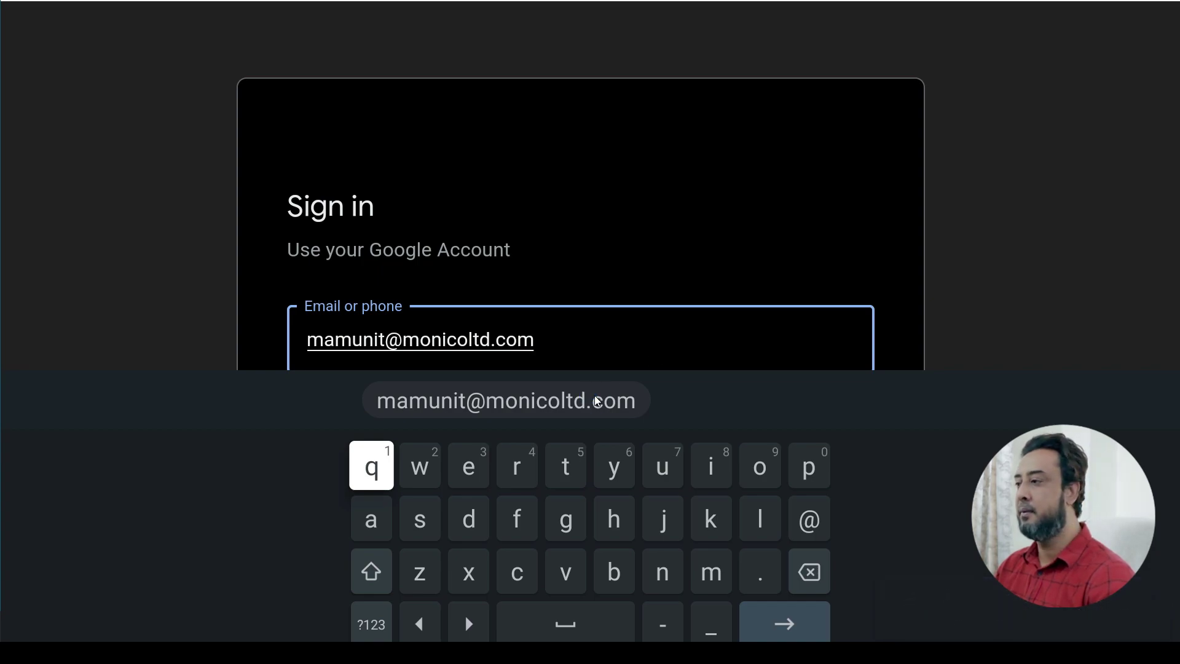
Enter the Google account e-mail address and continue to the password page
key(Return)
click(824, 479)
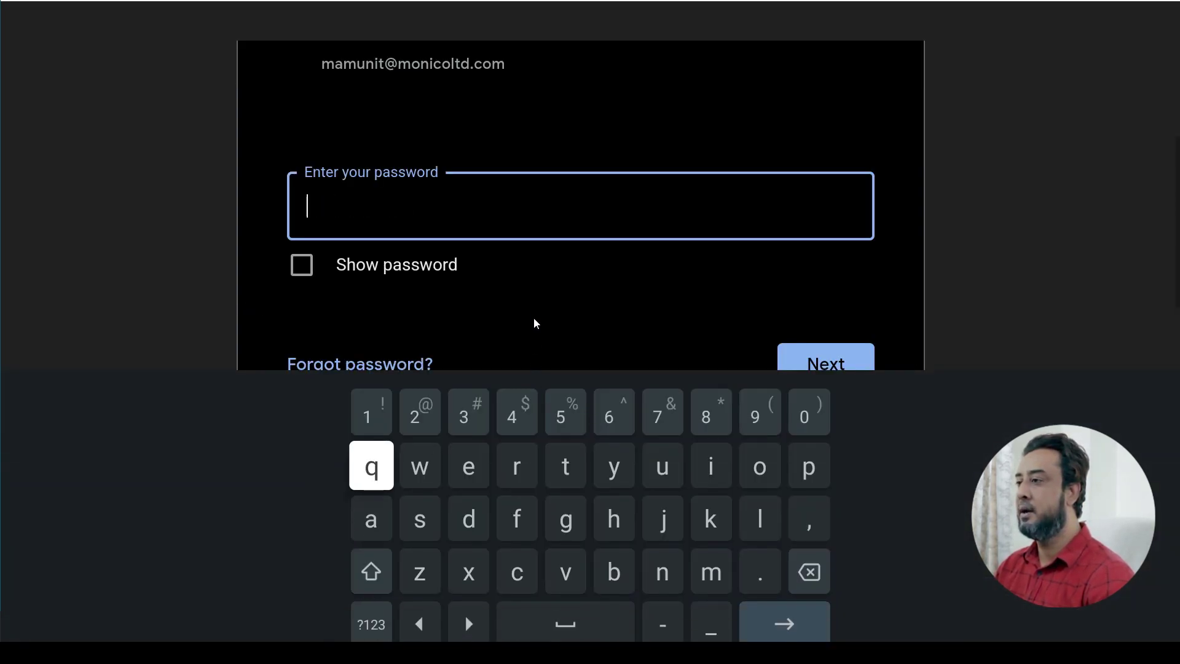
Enter the account password and choose to receive a verification code by text
text(••••••••••••5)
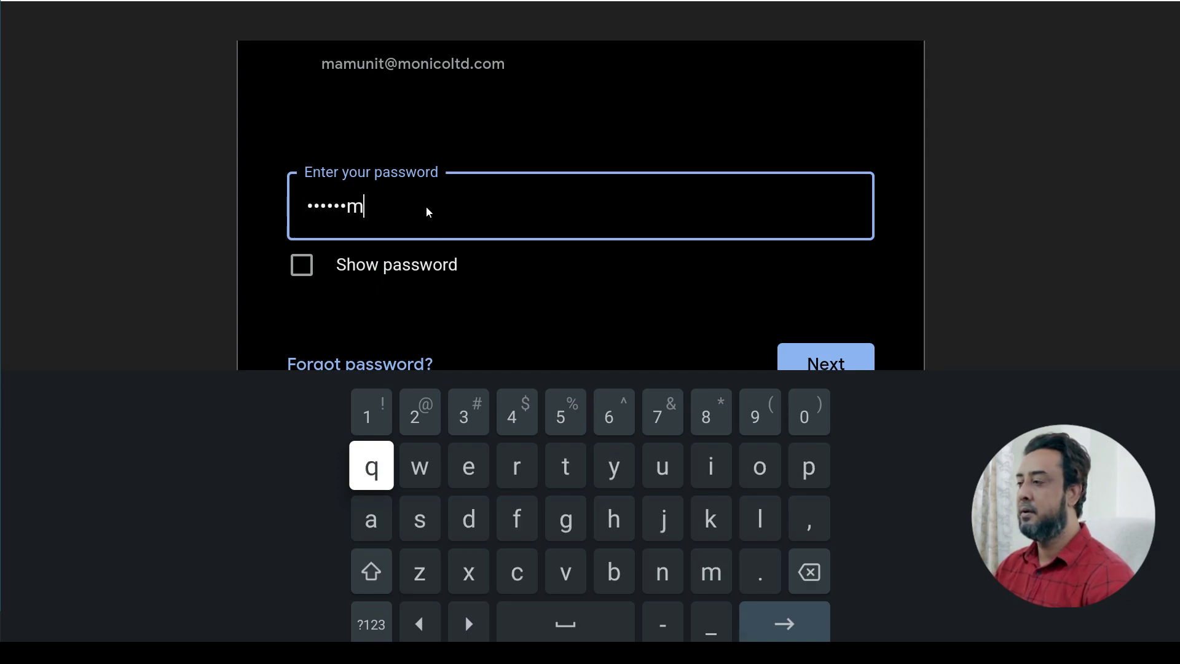
text(8)
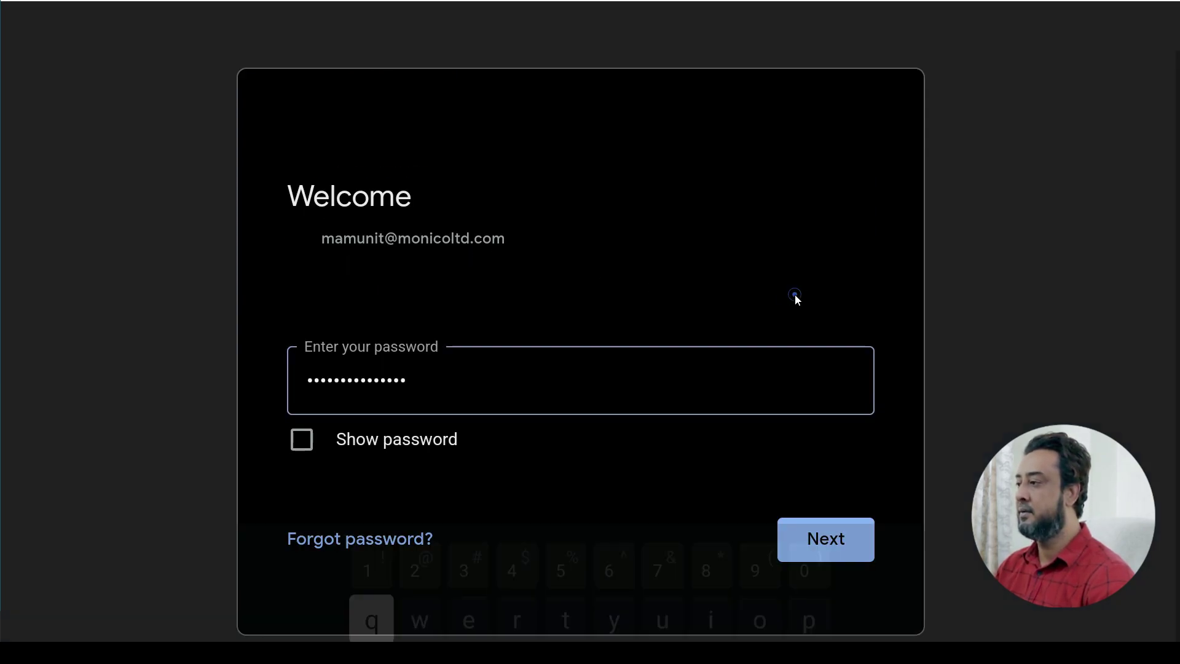
click(816, 538)
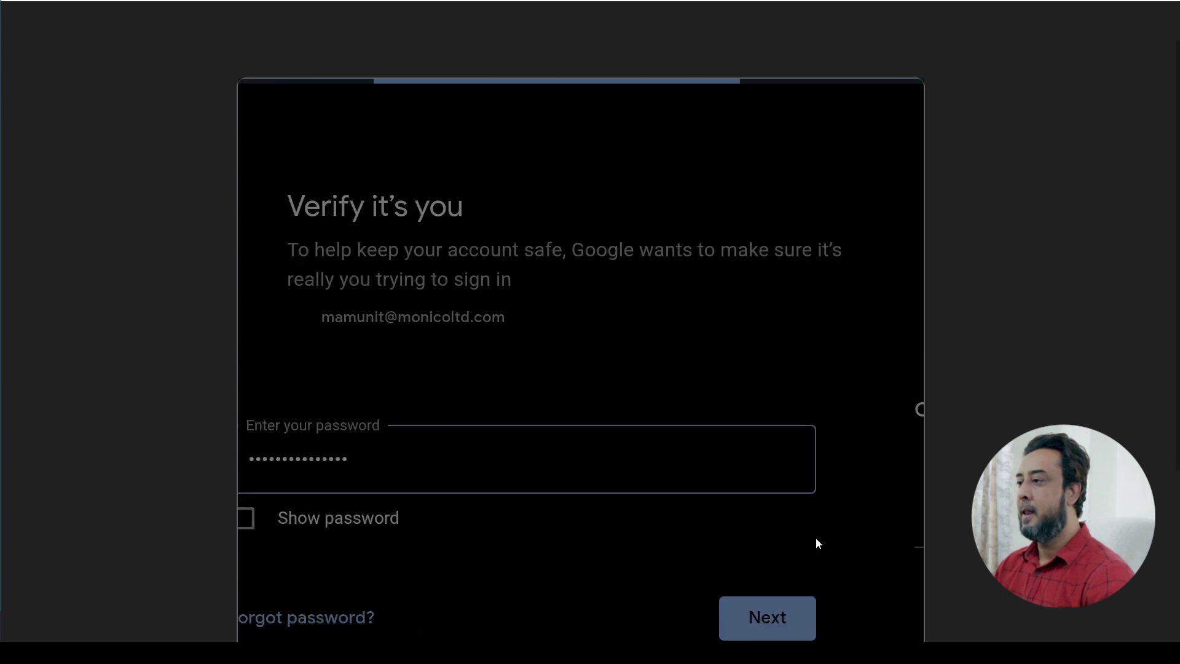
click(434, 475)
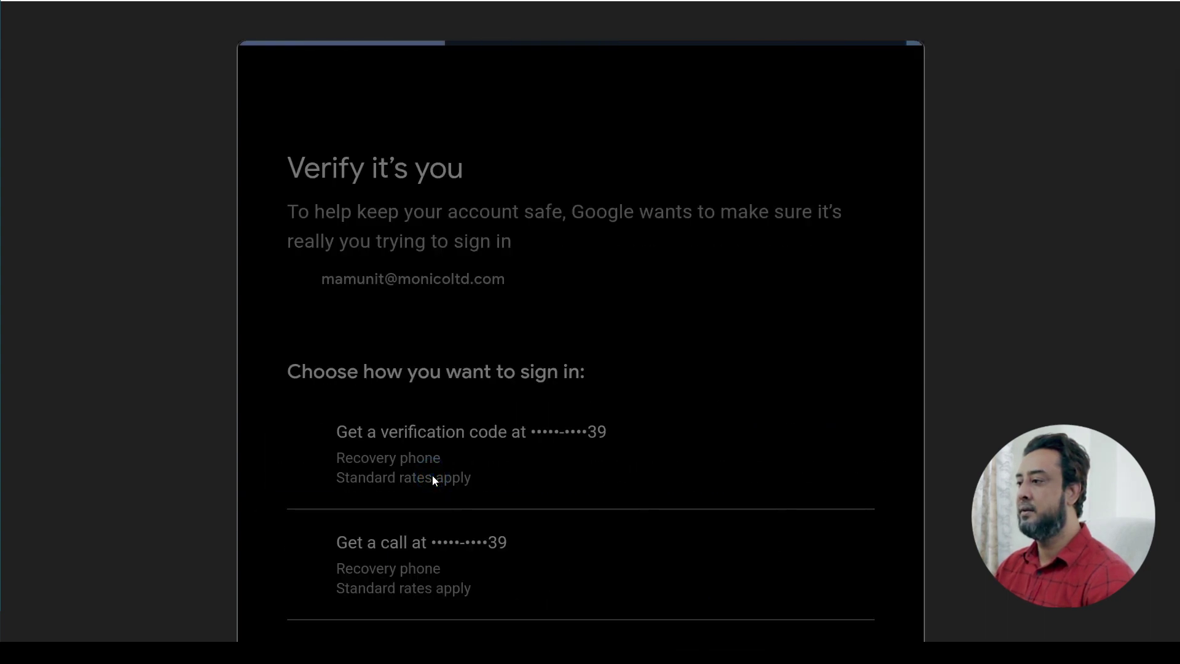
click(452, 529)
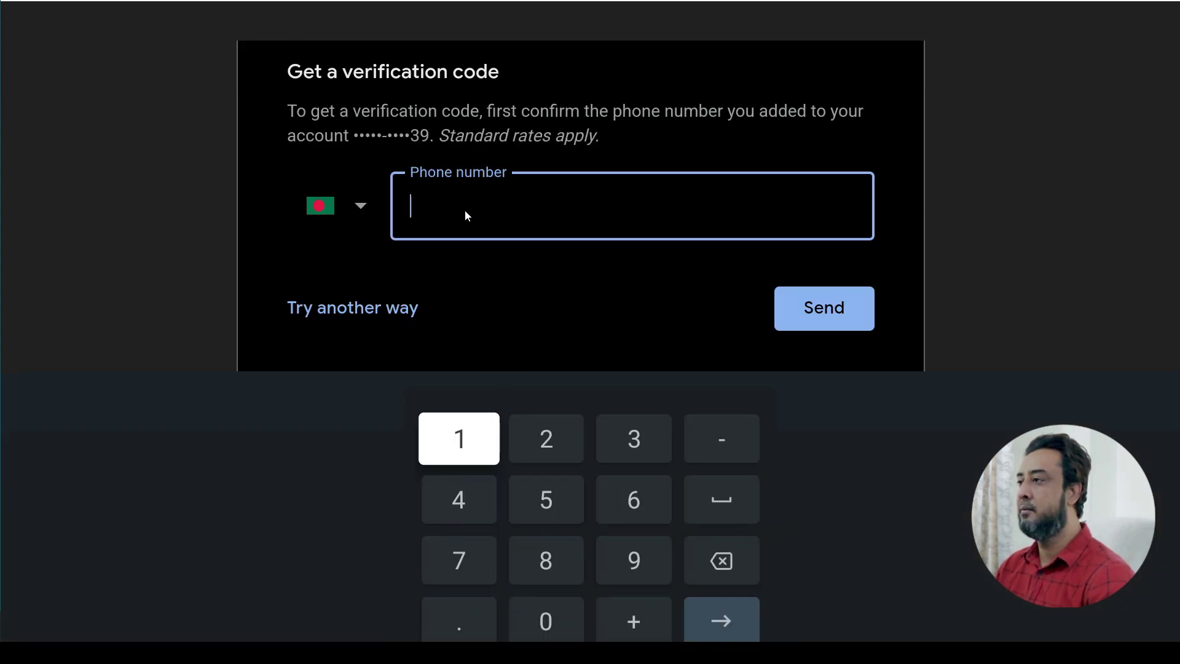
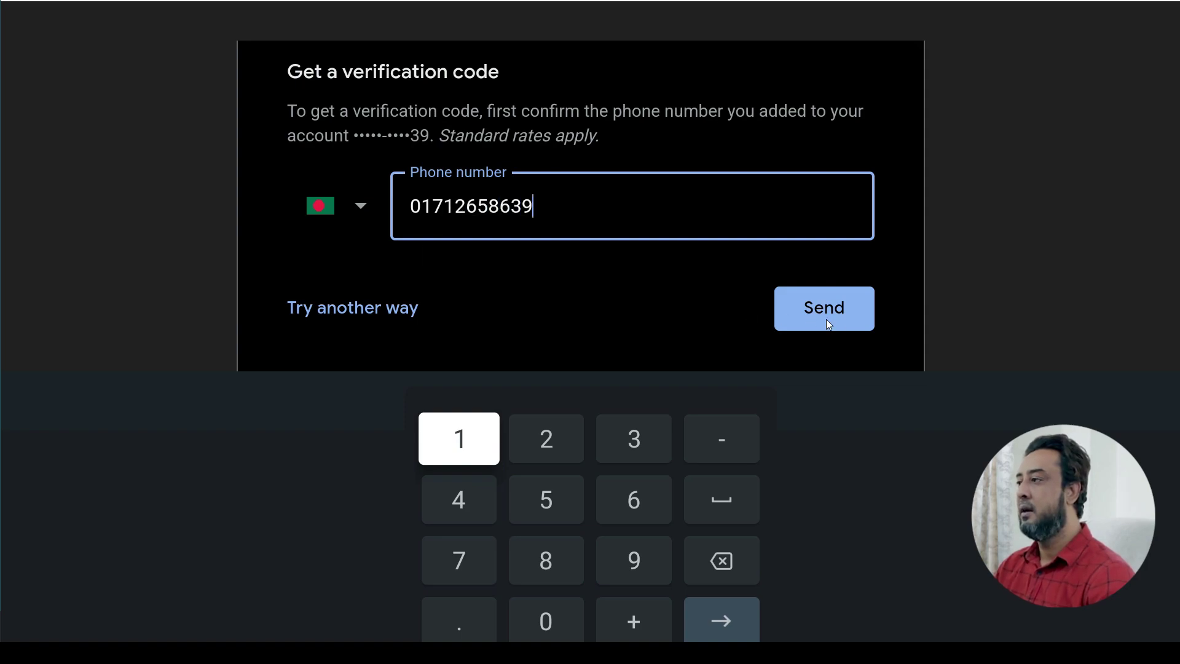
Enter the recovery phone number, then submit the SMS verification code received
click(826, 310)
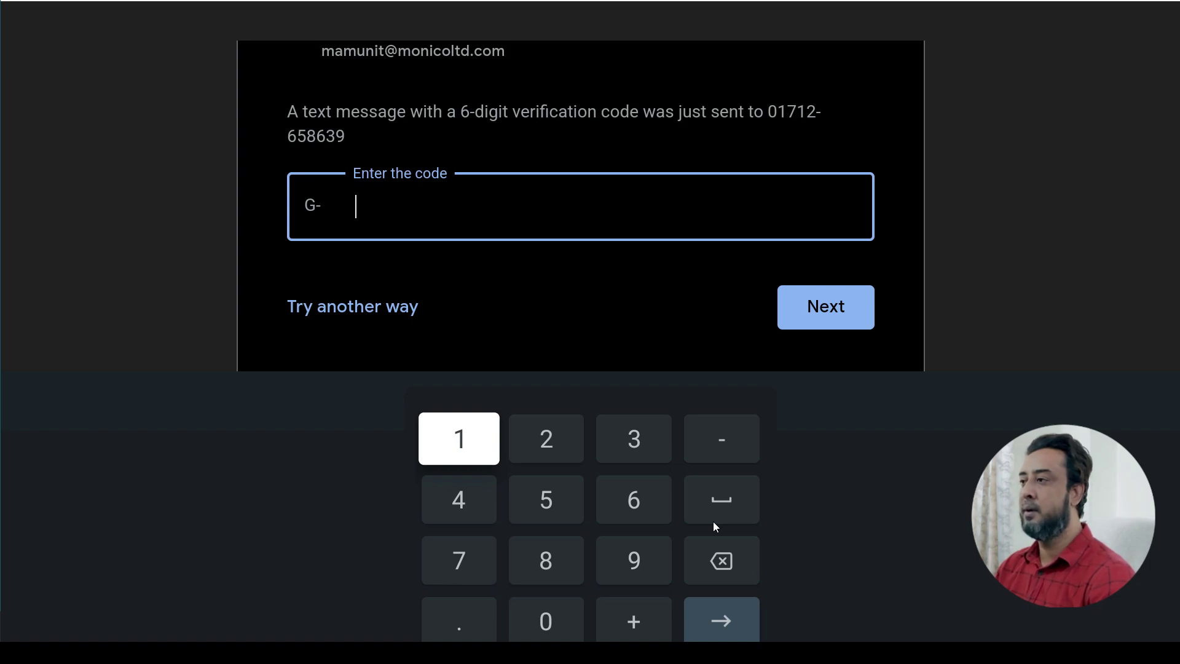
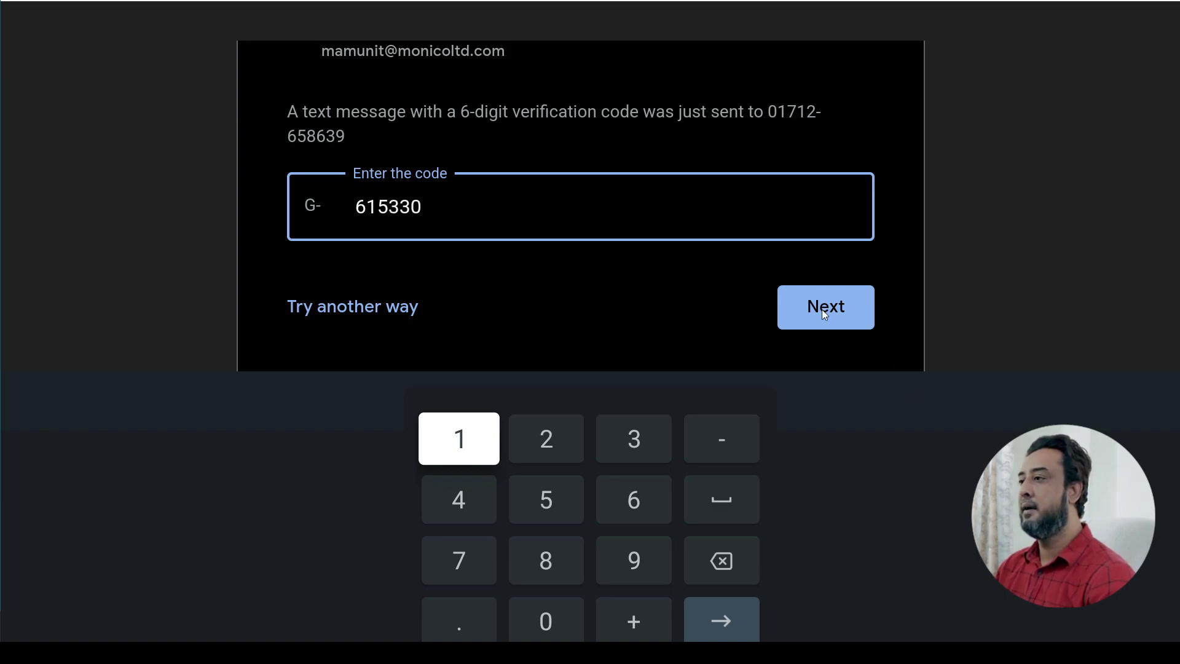
click(824, 311)
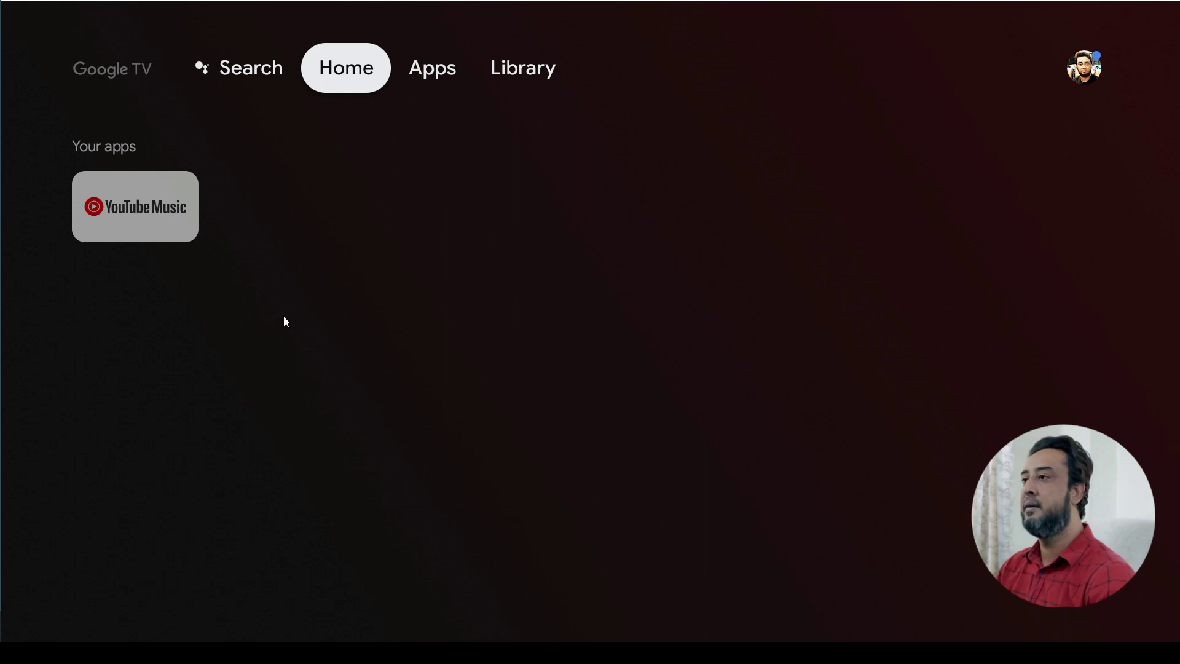
Open the YouTube for Android TV store listing and install it
click(152, 209)
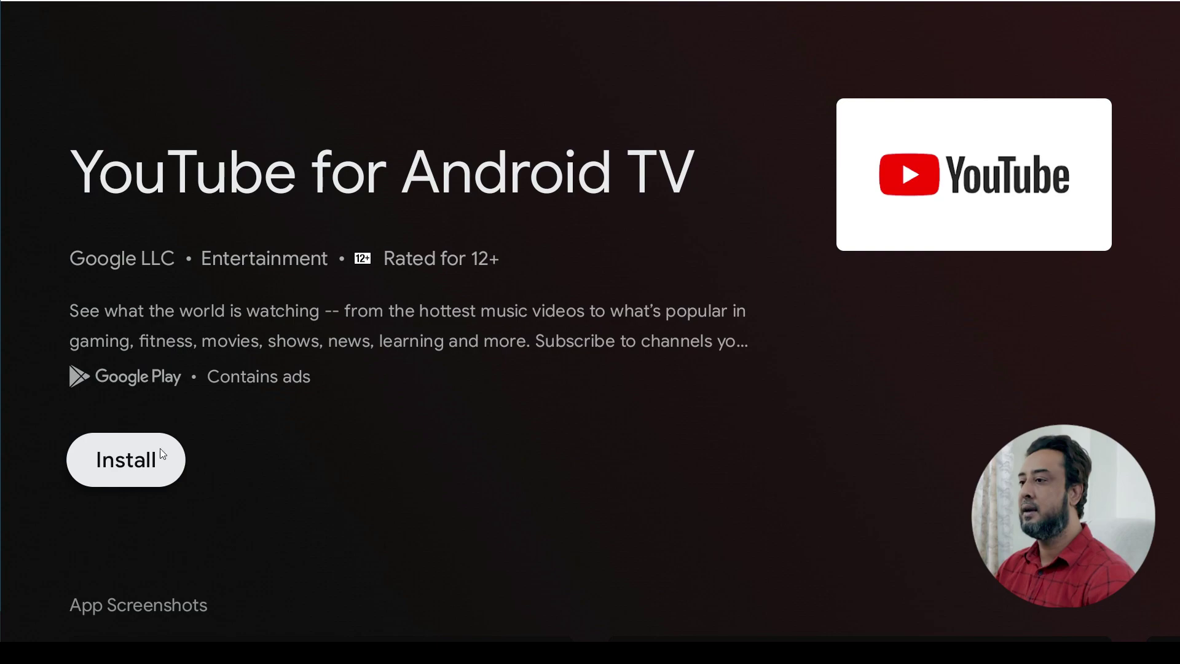
click(132, 462)
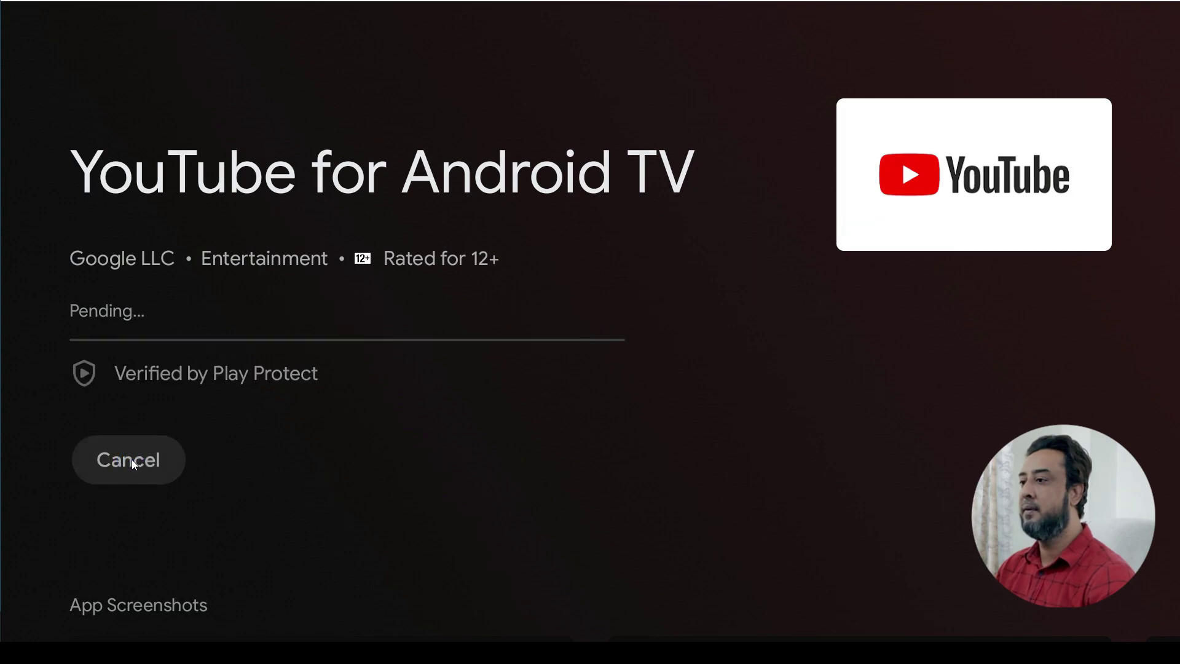